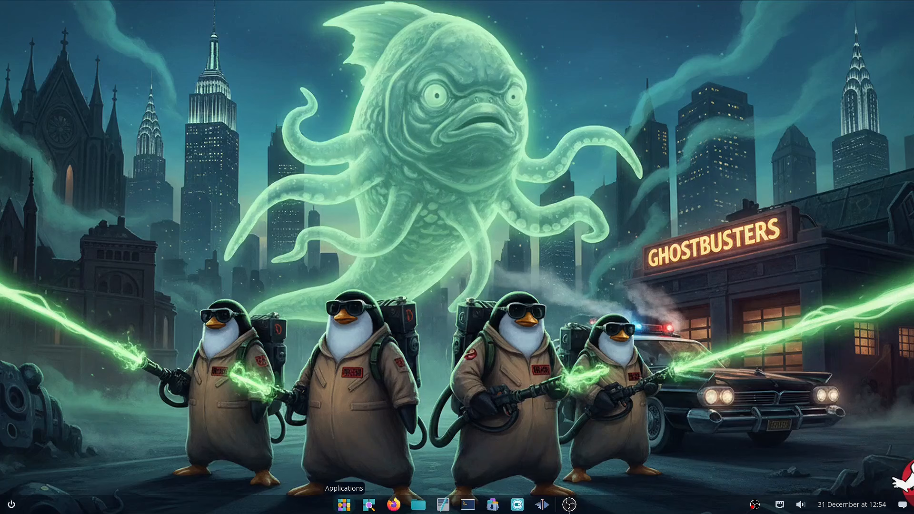
click(351, 512)
click(351, 512)
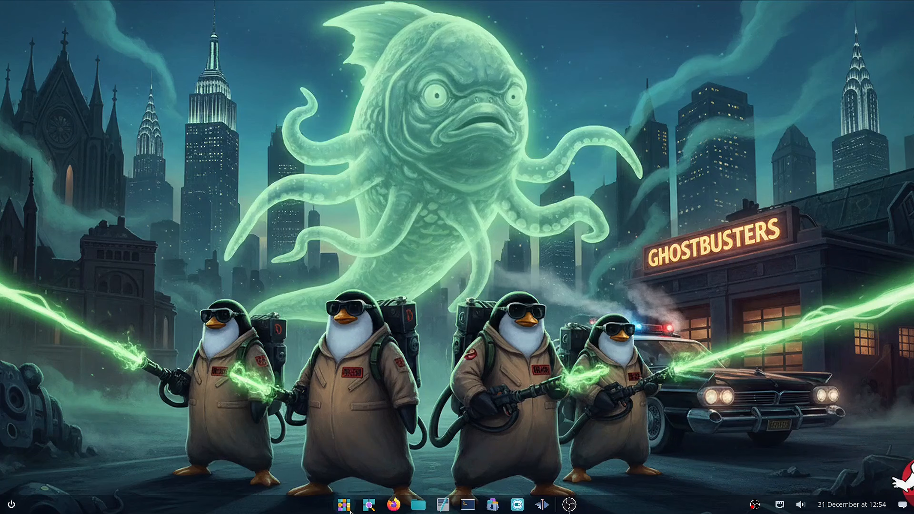
click(369, 509)
click(369, 508)
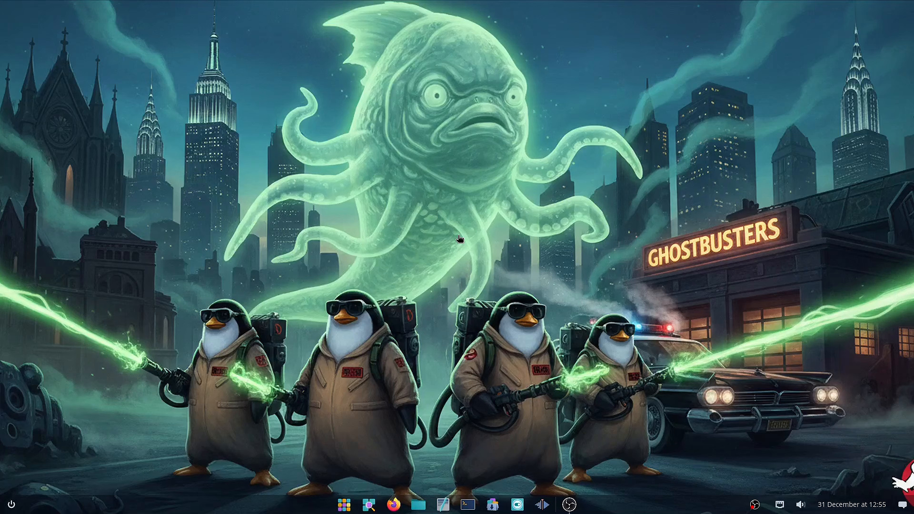
Open the system settings in a maximized window and show the desktop wallpaper options
click(518, 506)
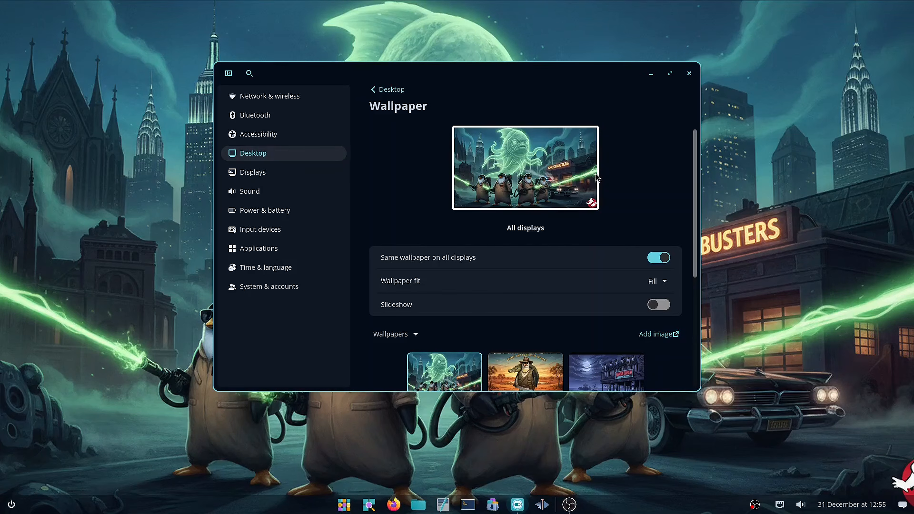
click(670, 73)
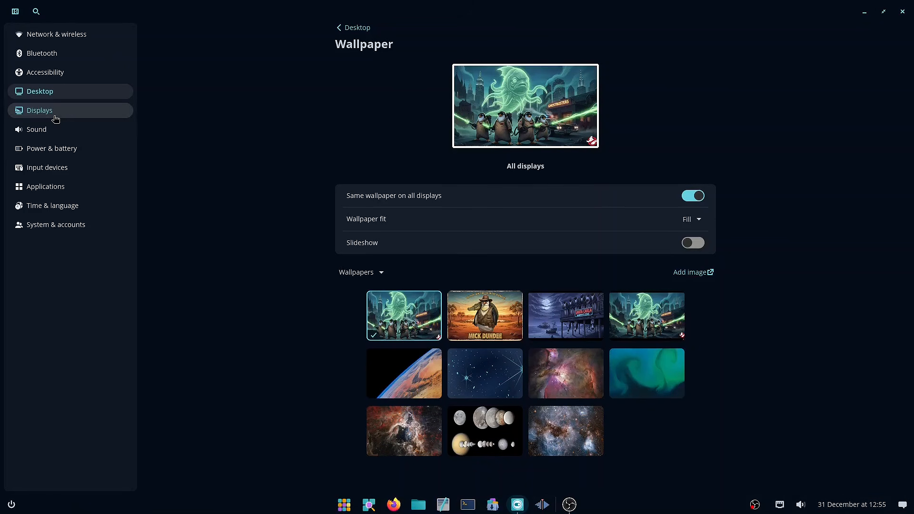
click(89, 94)
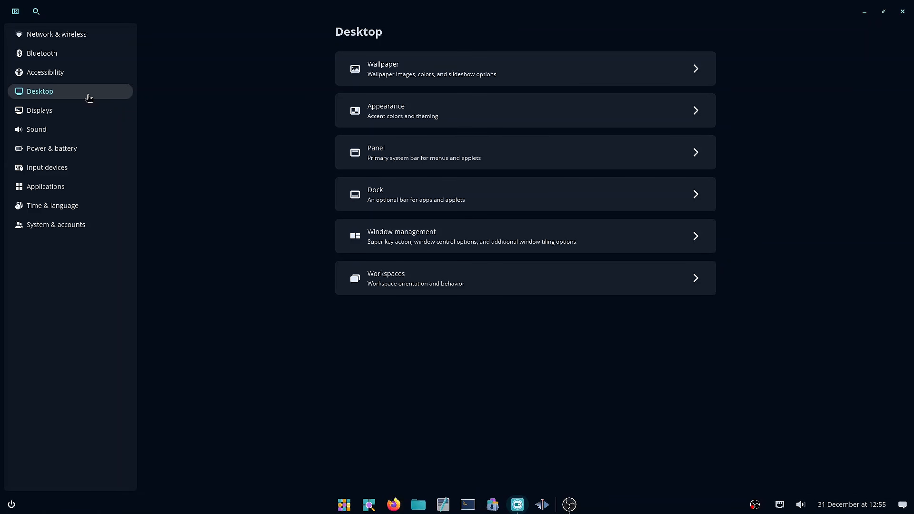
click(481, 75)
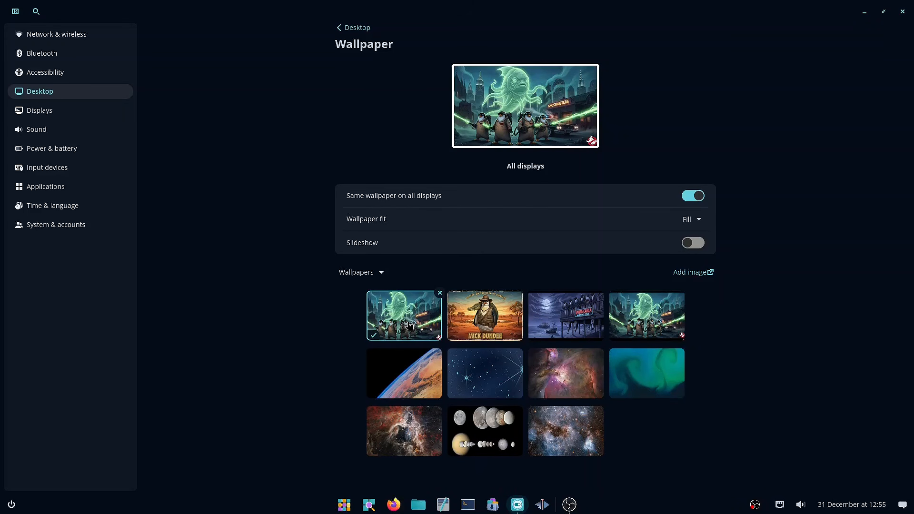
Try the Santa Carla wallpaper on the bare desktop, and switch back to the Ghostbusters penguins wallpaper
click(566, 316)
click(864, 11)
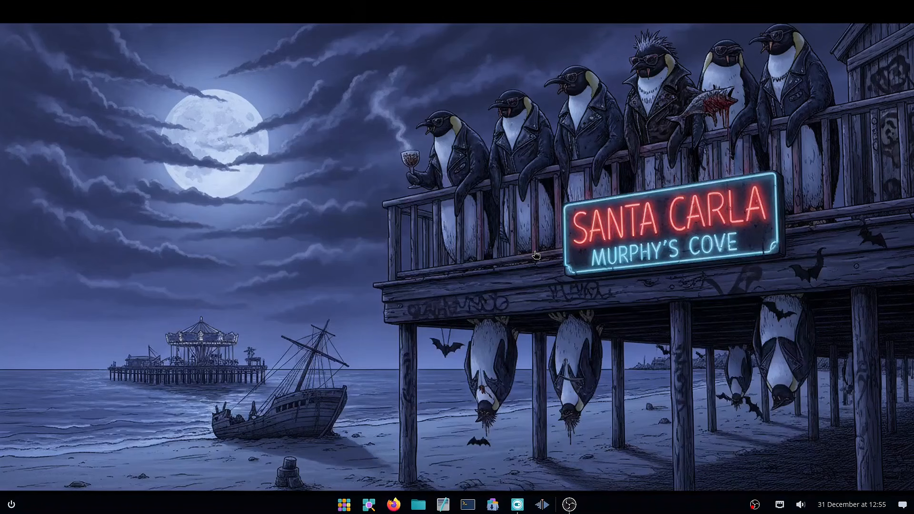
click(518, 505)
click(404, 316)
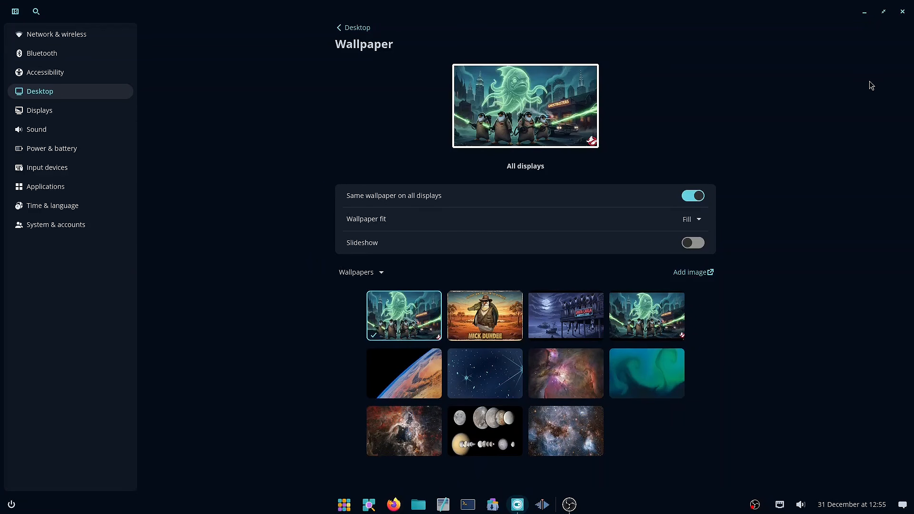
click(864, 11)
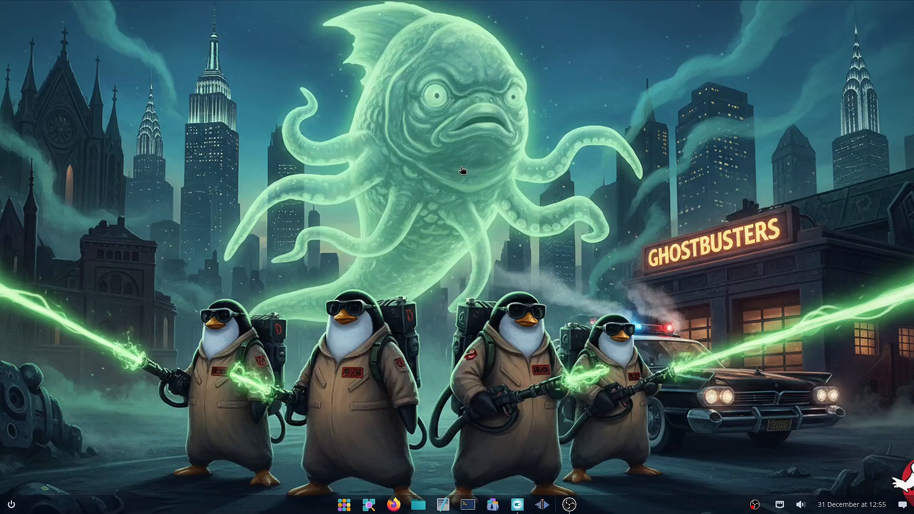
Bring the wallpaper settings back and look in the edluwallpapers folder inside Pictures for images to add, without adding one
click(518, 505)
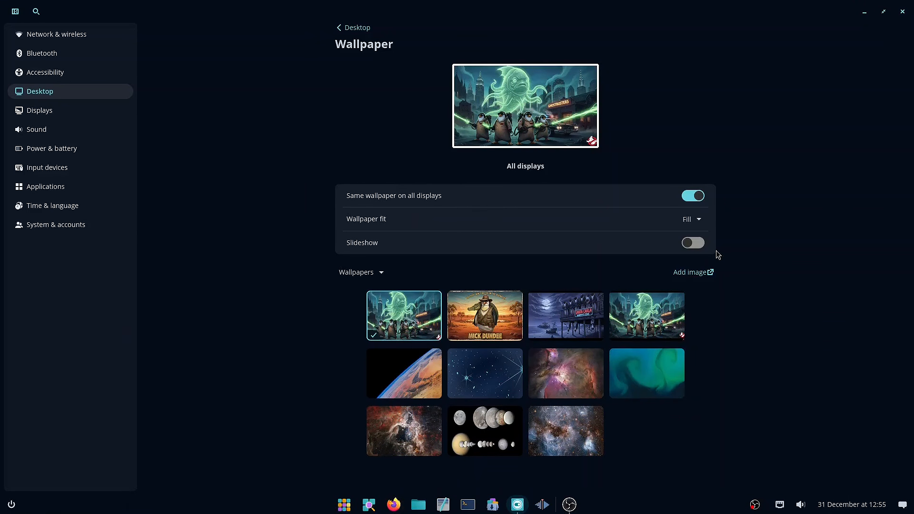
click(689, 275)
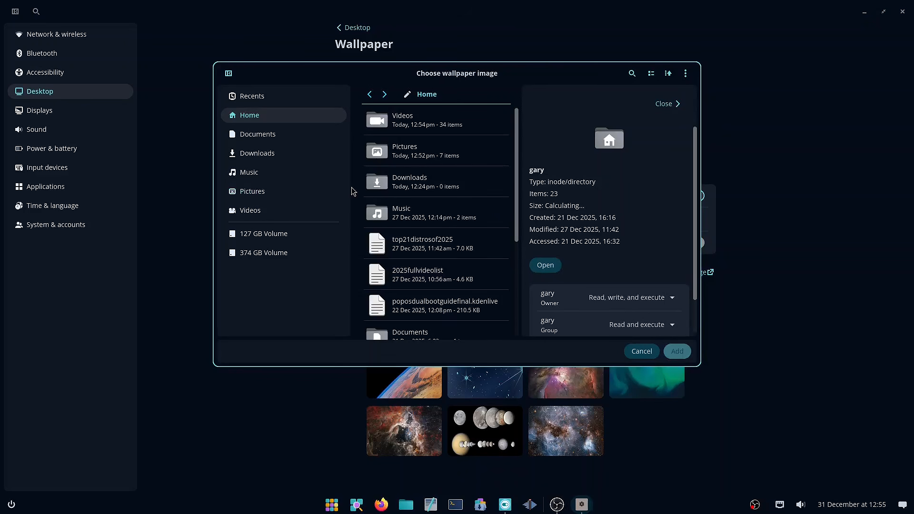
click(275, 193)
double_click(443, 159)
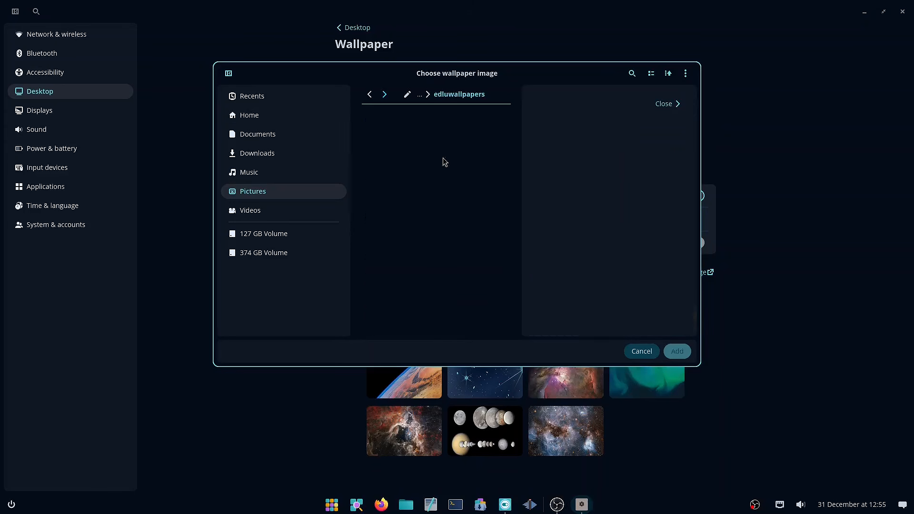
click(643, 351)
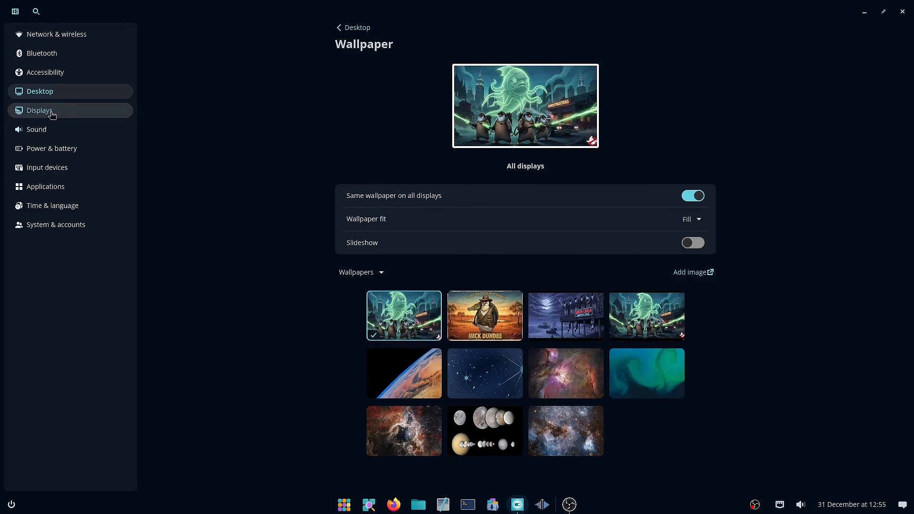
Open the desktop appearance settings in an unmaximized window and set the accent color to yellow
click(44, 94)
click(419, 118)
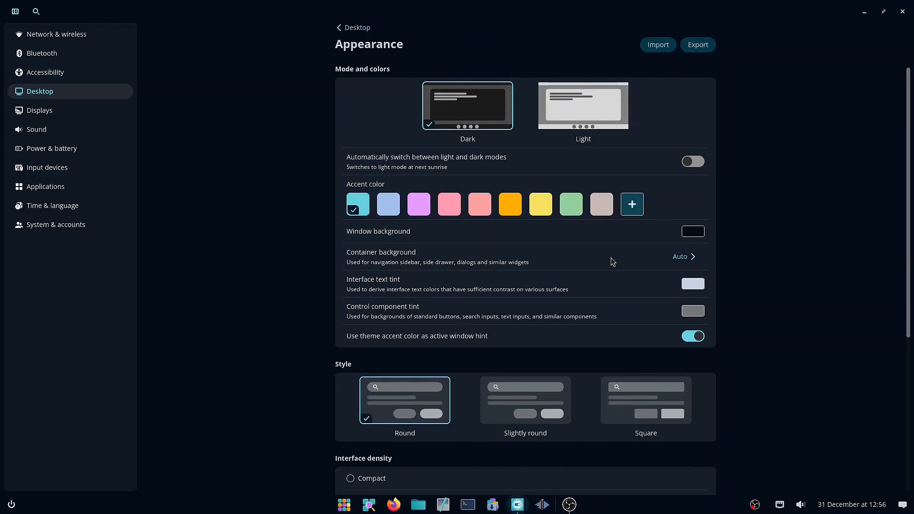
click(883, 11)
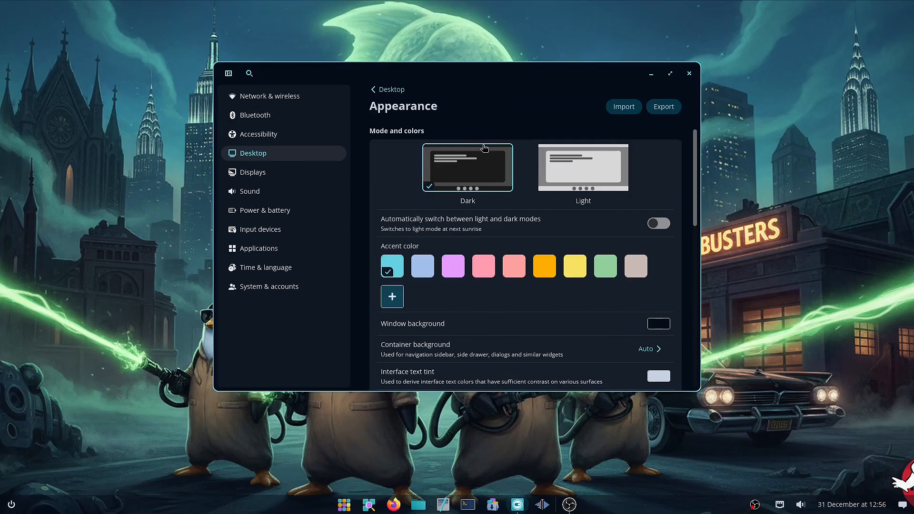
click(547, 278)
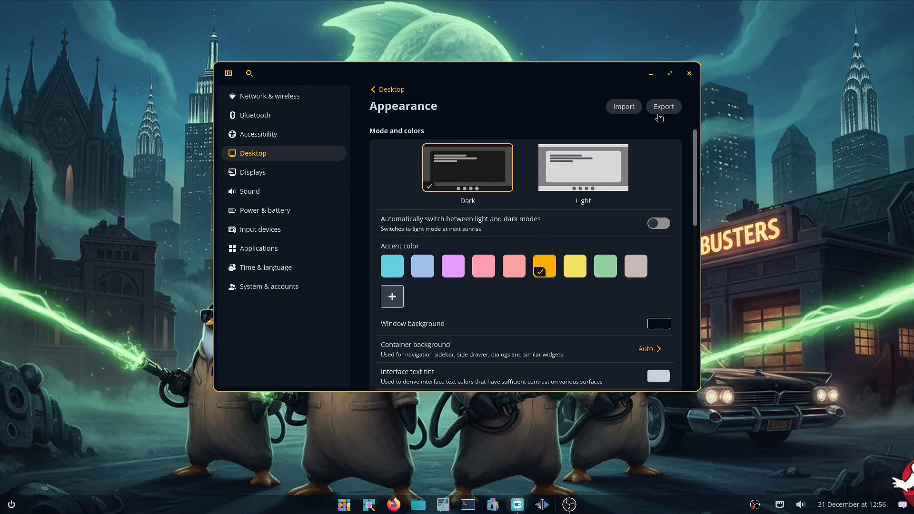
click(575, 267)
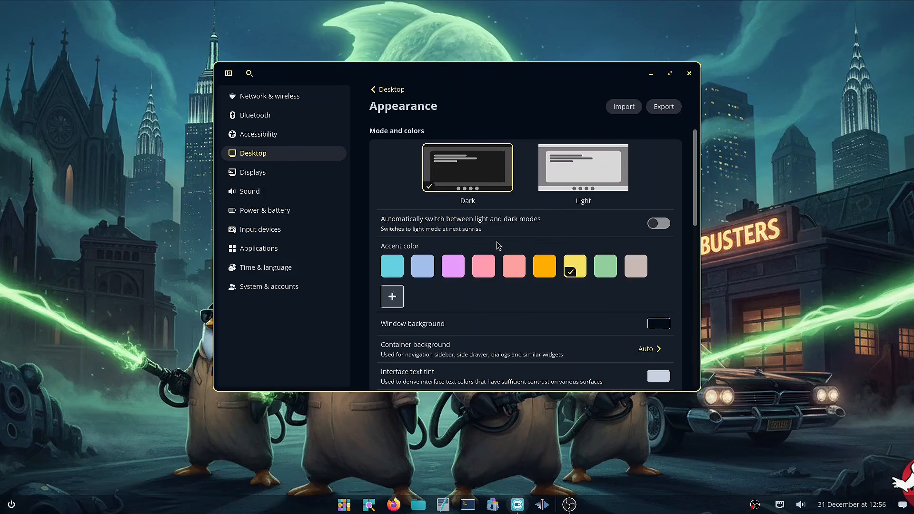
Set the window background color to dark blue #061C3C
click(657, 325)
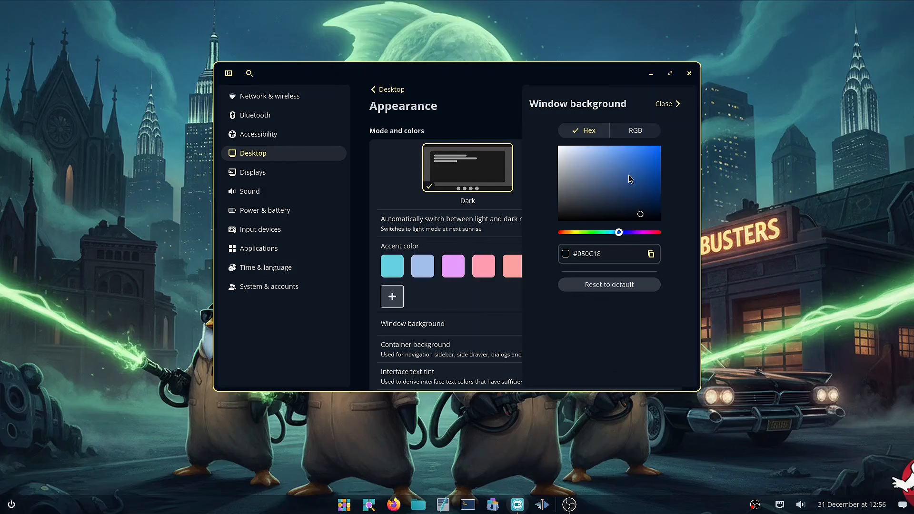
click(633, 159)
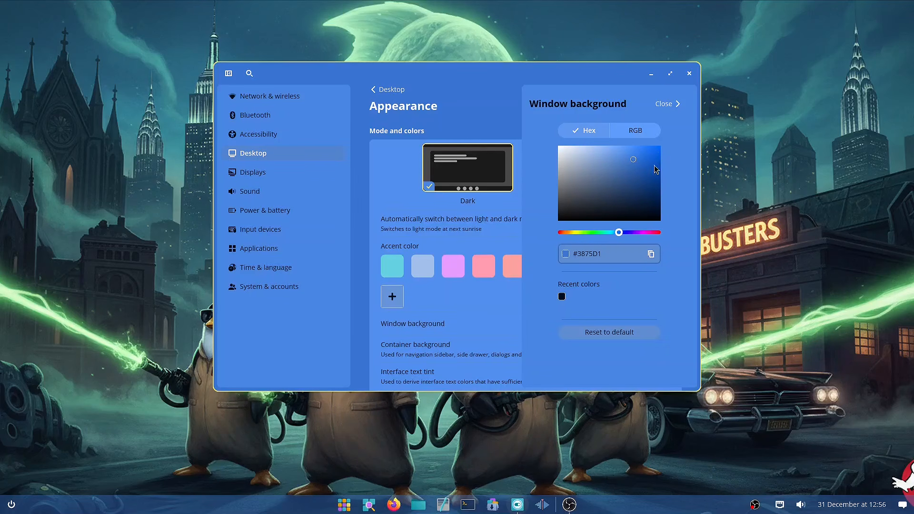
click(650, 204)
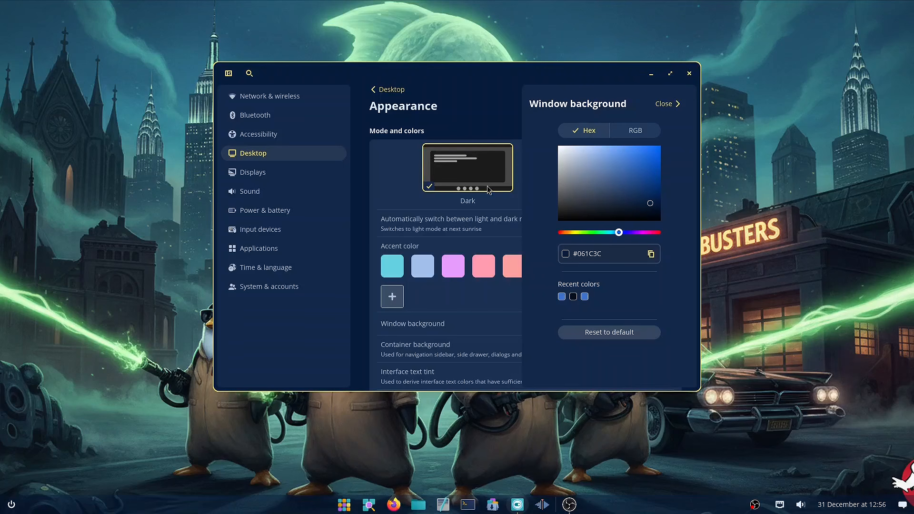
click(666, 105)
Try red #AC2020 as the container background color and reset it to auto
scroll(490, 314, down, 4)
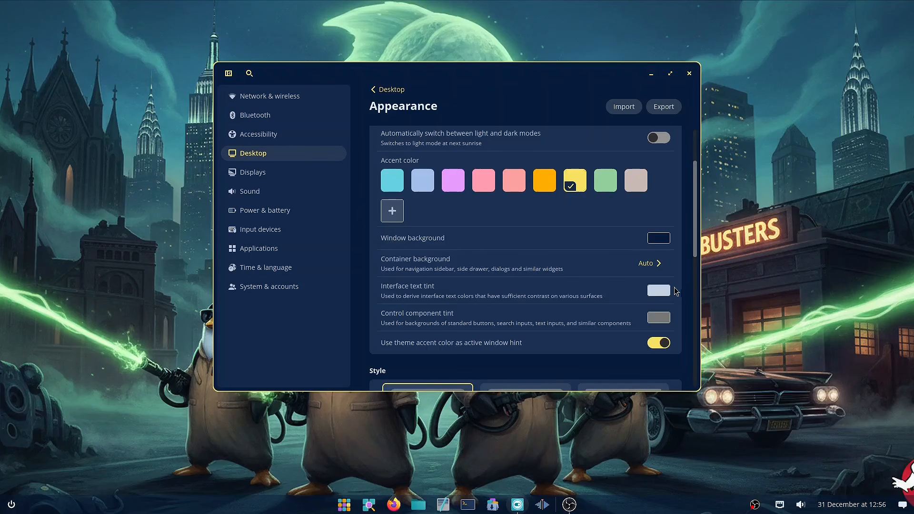
click(658, 269)
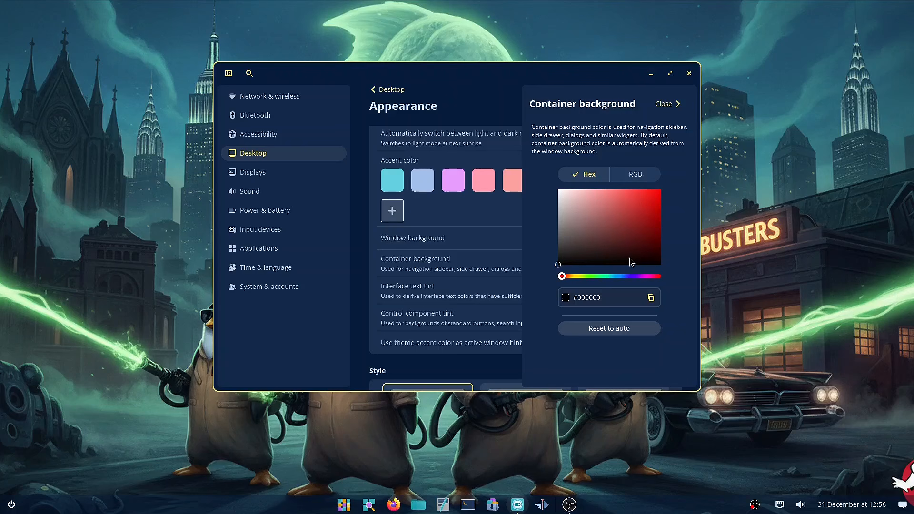
click(642, 213)
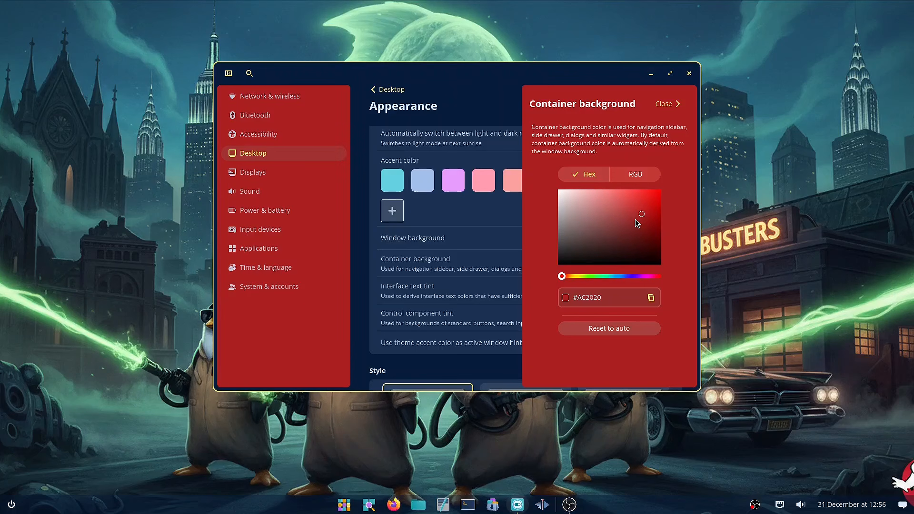
click(626, 331)
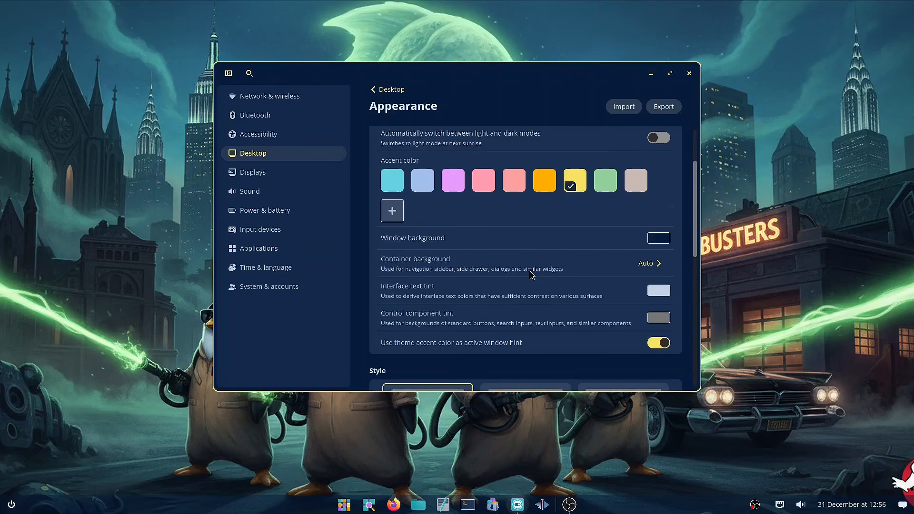
Try the Slightly round and Square interface styles, and return to Round
scroll(540, 260, down, 4)
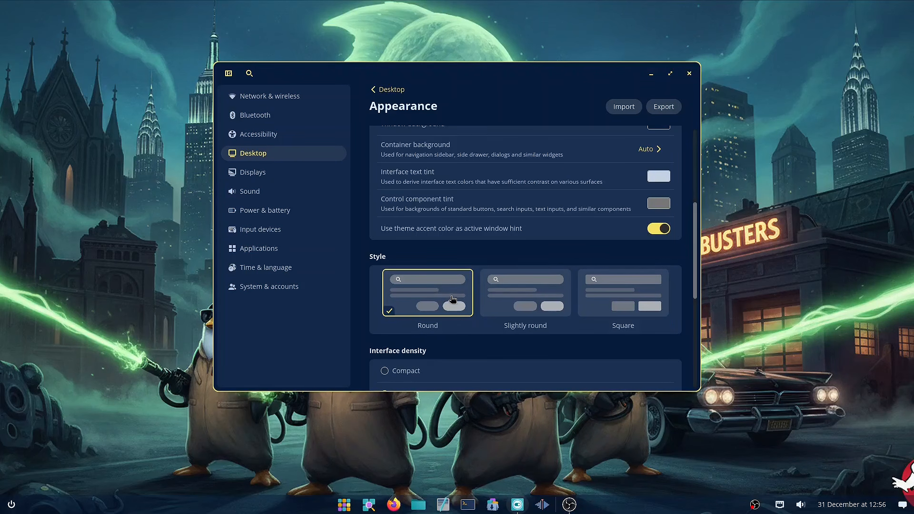
click(524, 300)
click(636, 304)
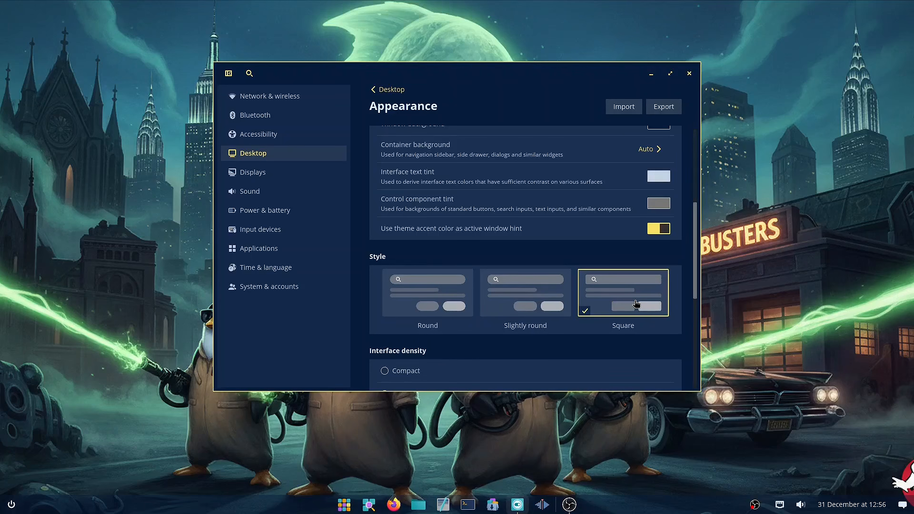
click(421, 305)
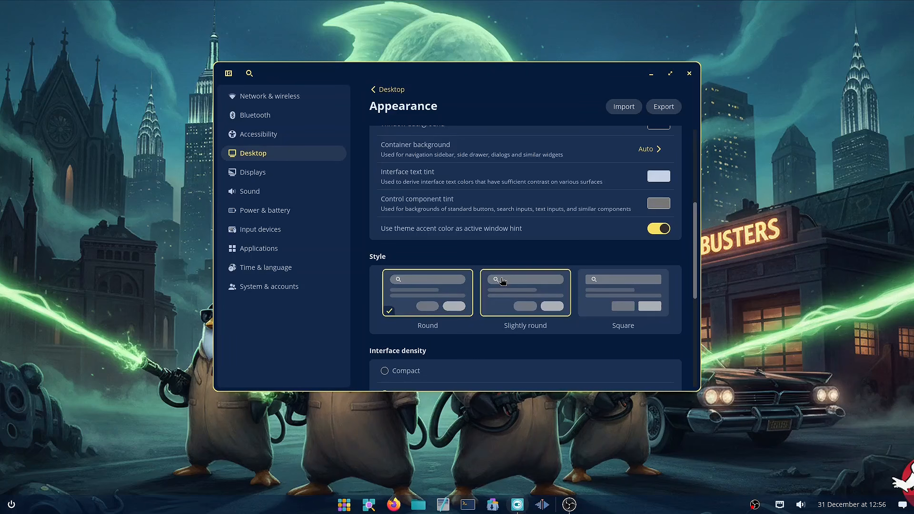
Try the Compact and Spacious interface densities, and return to Comfortable
scroll(503, 286, down, 5)
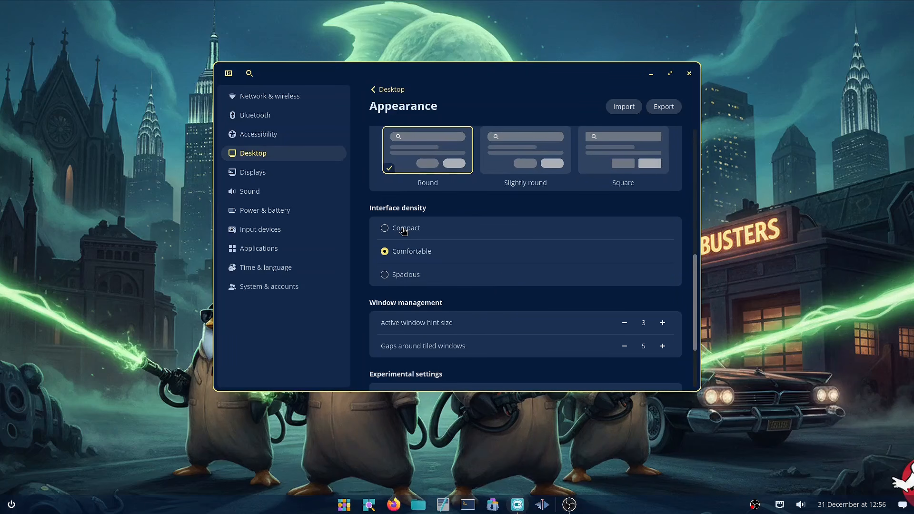
click(403, 229)
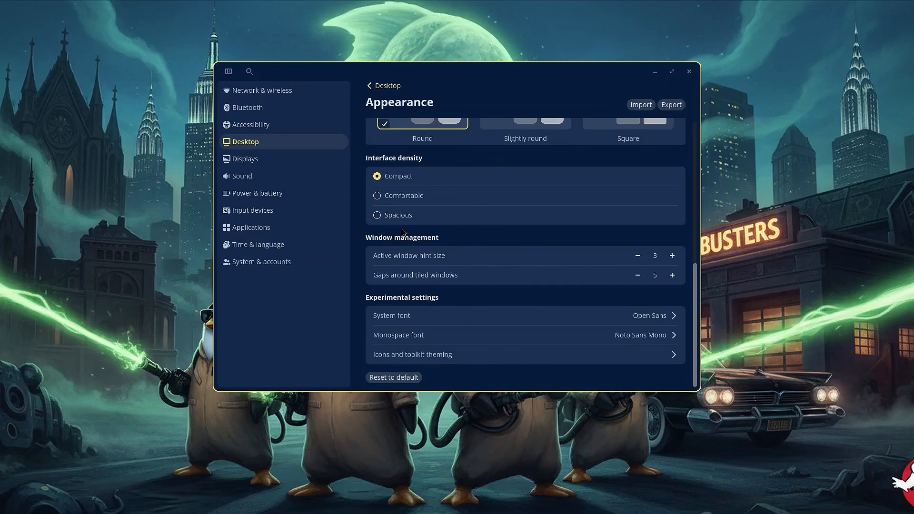
click(393, 201)
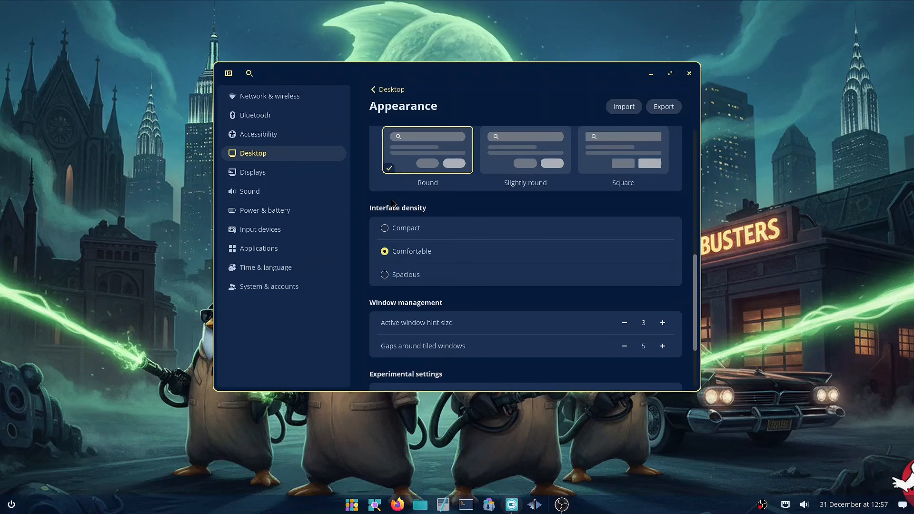
click(406, 281)
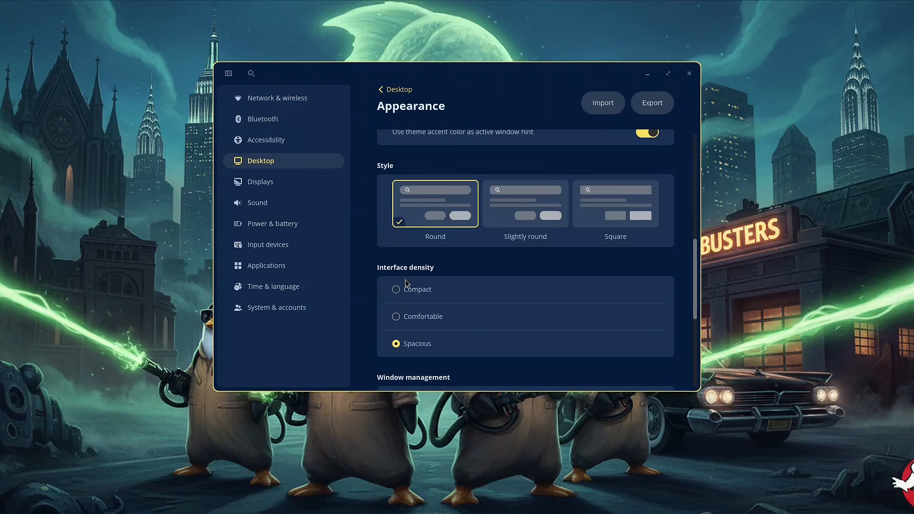
click(421, 318)
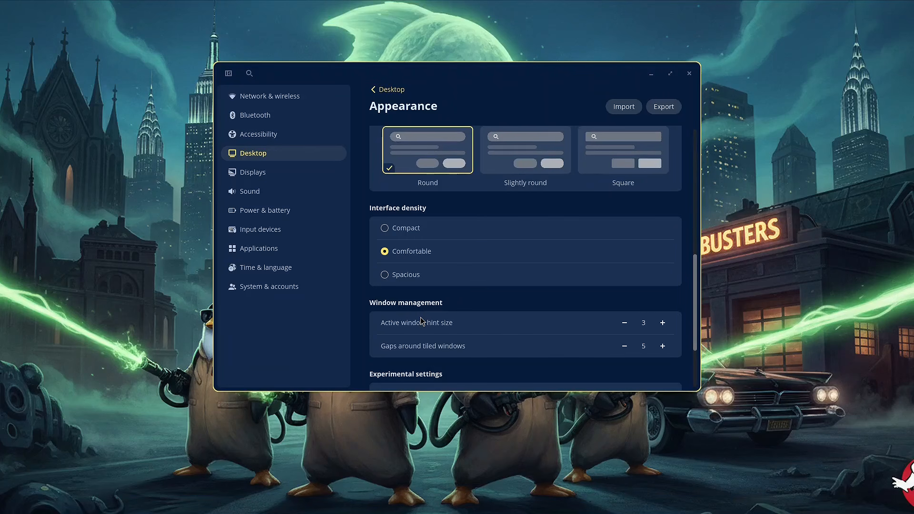
Leave the appearance settings and open the desktop's panel settings
scroll(508, 252, down, 4)
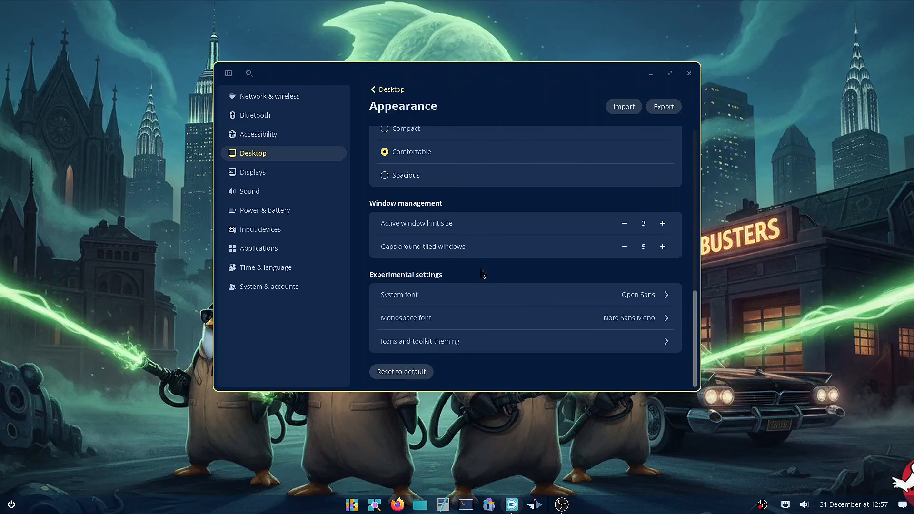
click(264, 158)
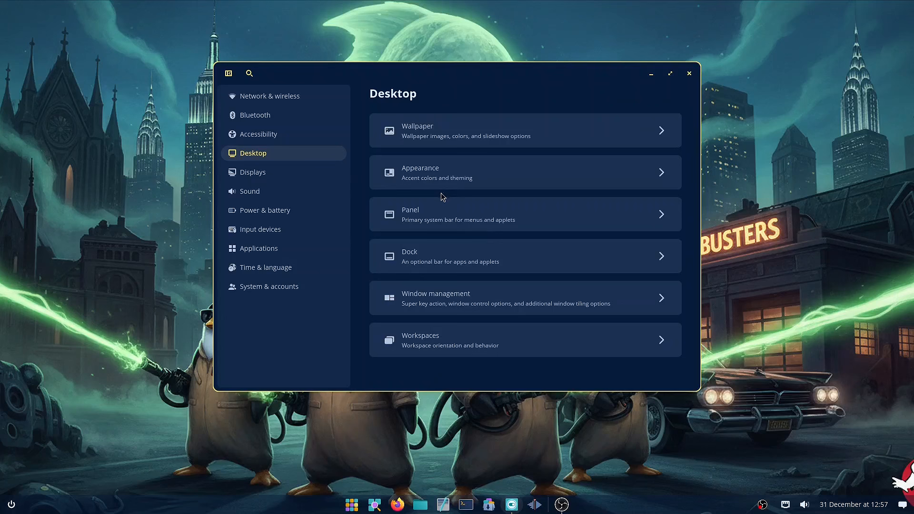
click(443, 230)
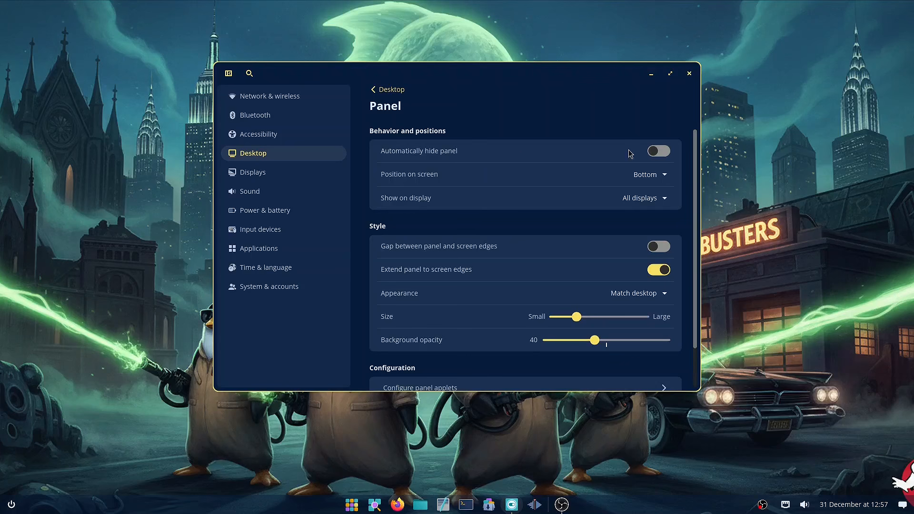
Try automatically hiding the panel and adding a gap between panel and screen edges, turning both off again
click(663, 154)
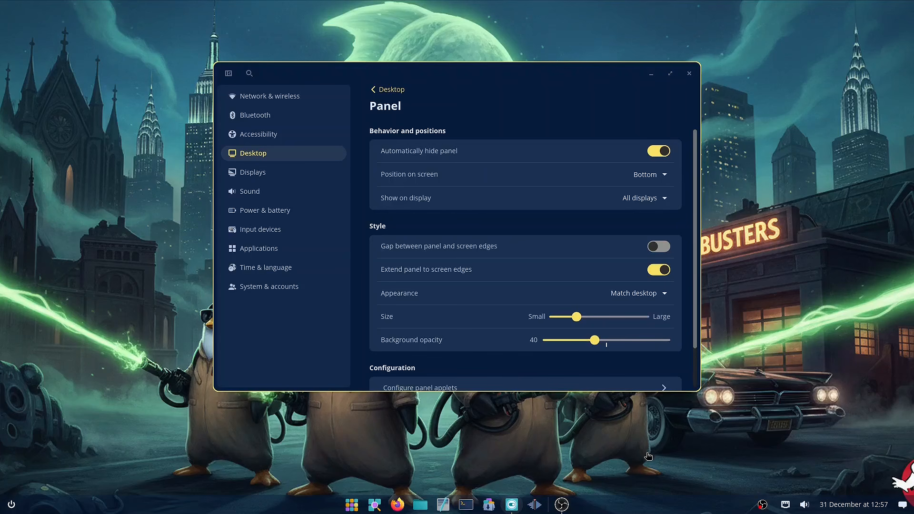
click(661, 152)
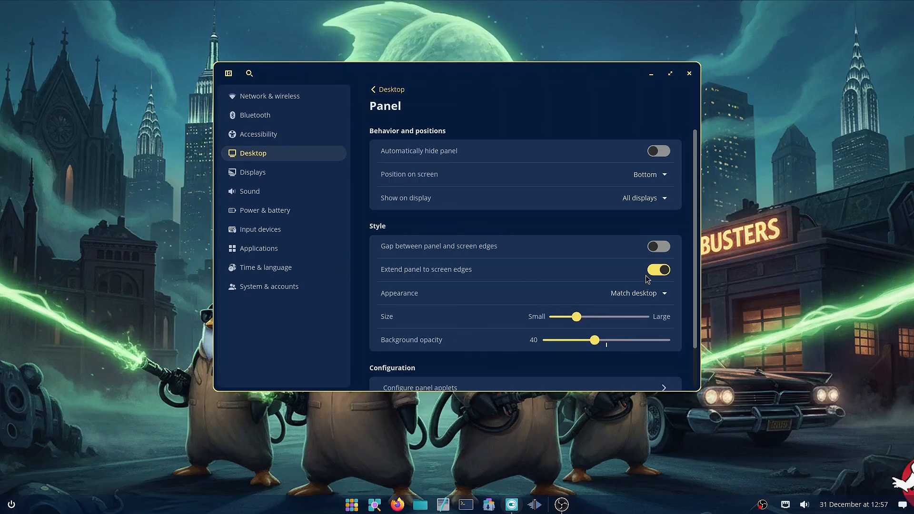
click(663, 248)
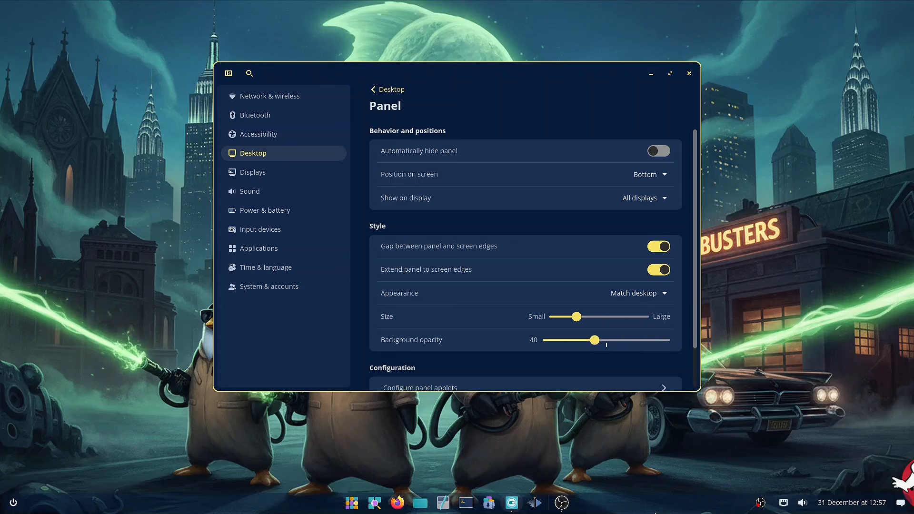
click(652, 246)
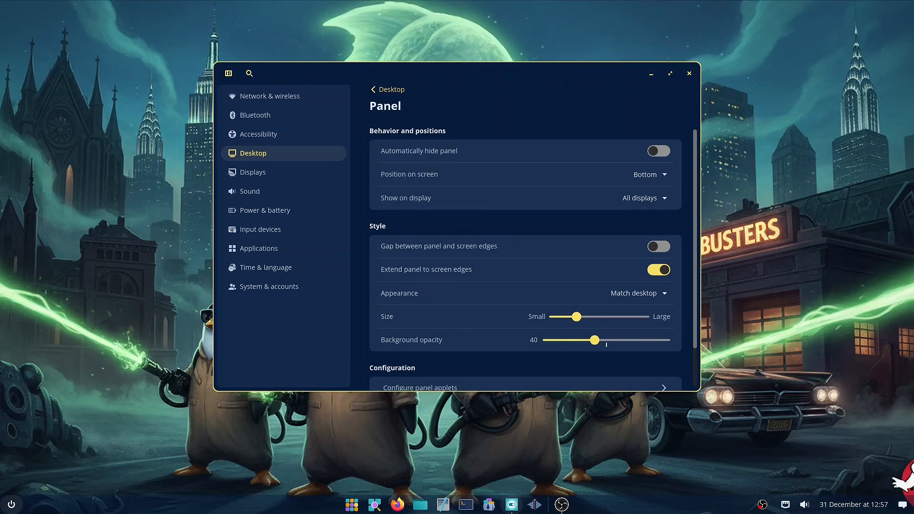
Try the panel without extending it to the screen edges and at a larger size, and restore both settings
click(660, 274)
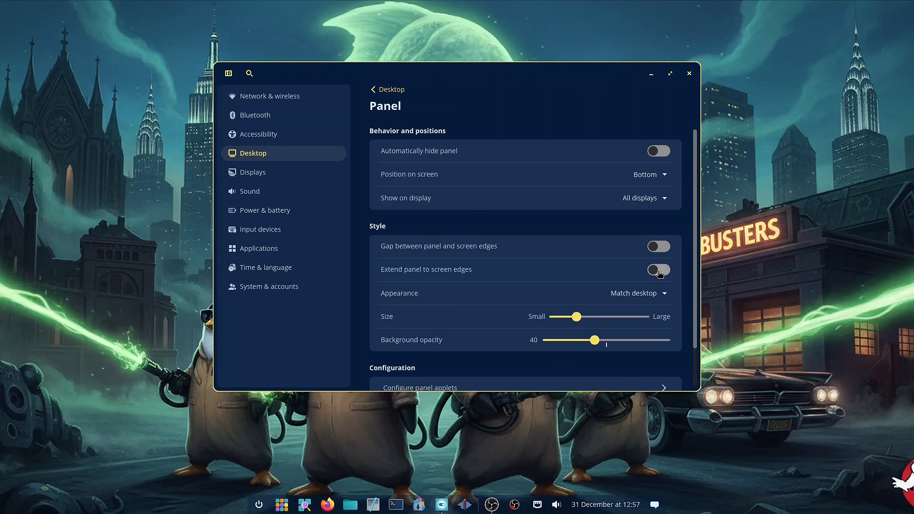
click(660, 274)
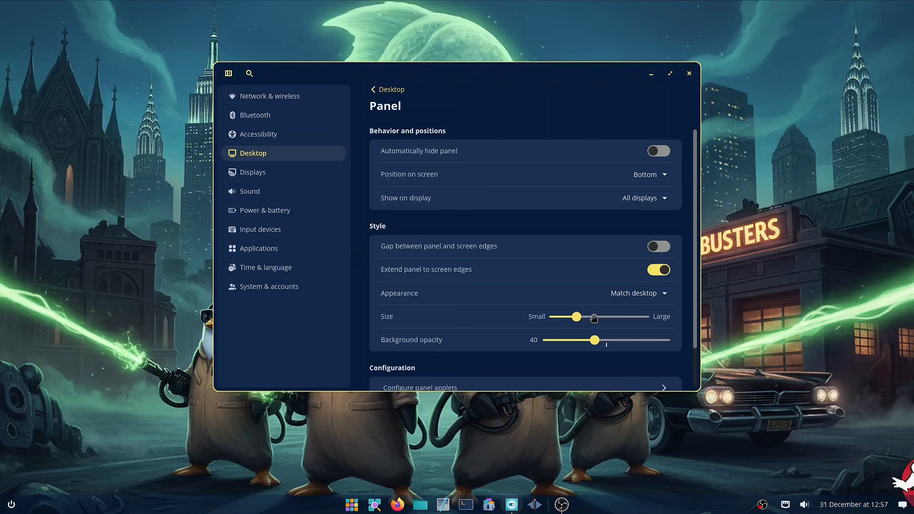
drag(587, 320, 612, 323)
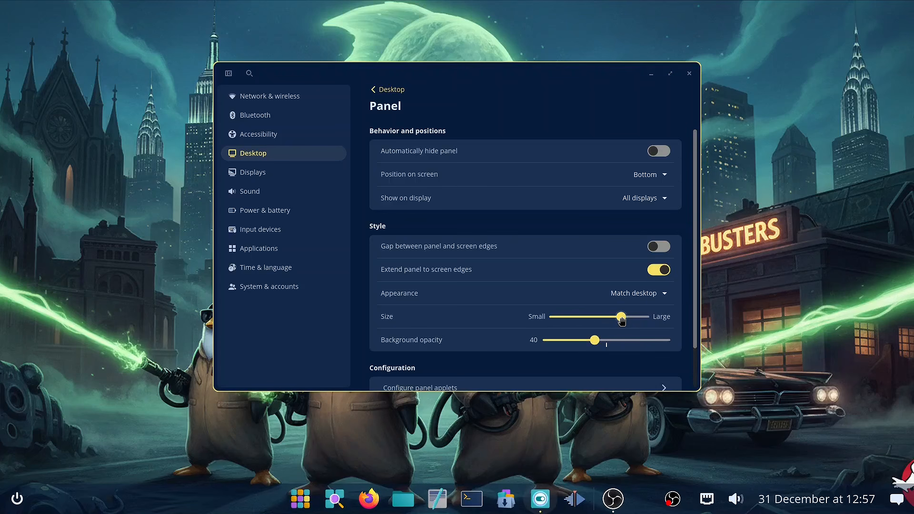
drag(622, 321, 579, 319)
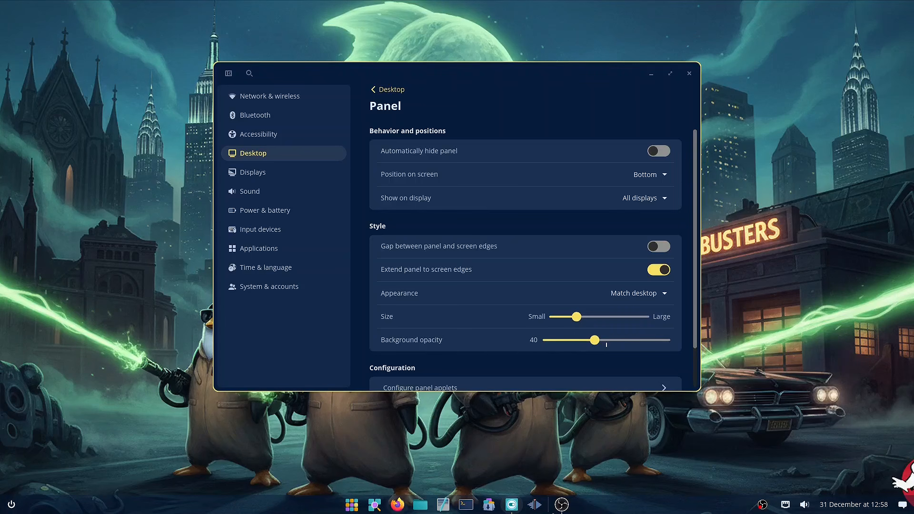
Try panel background opacities of 100 and 0, and set the opacity to 22
drag(595, 340, 736, 356)
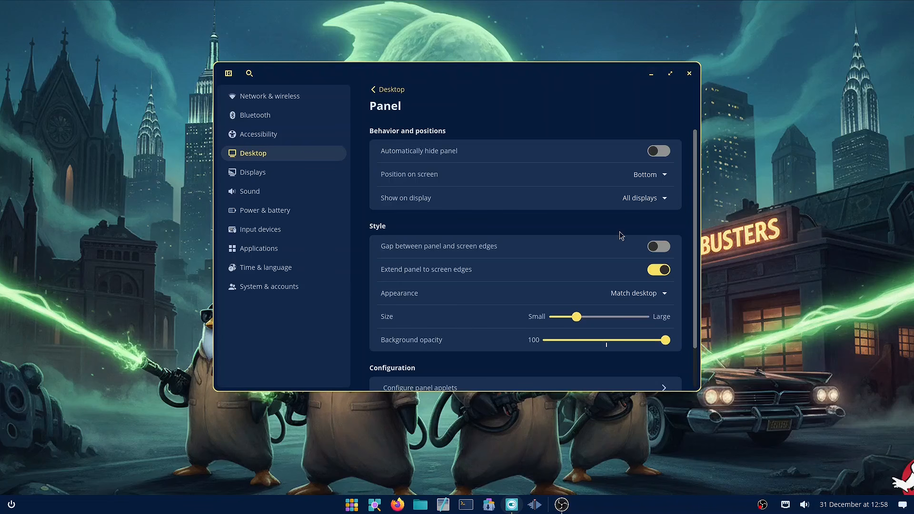
drag(665, 340, 452, 357)
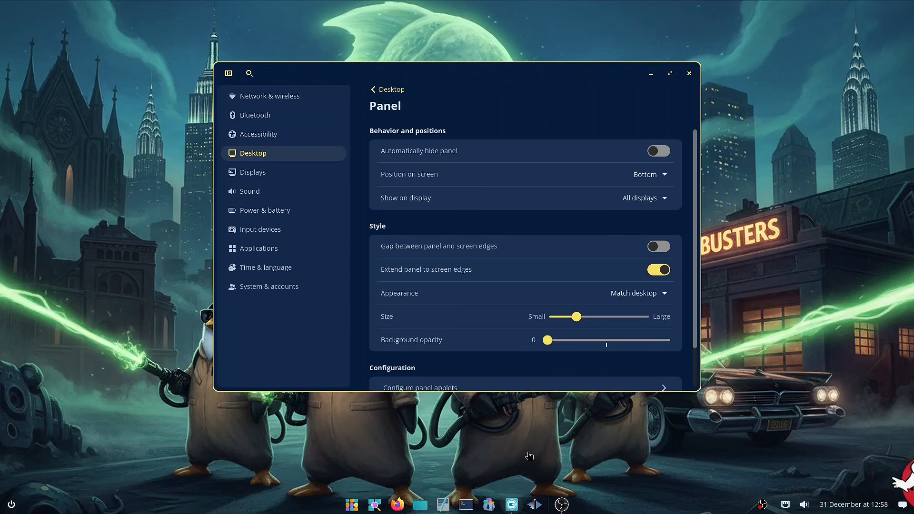
drag(548, 340, 561, 338)
drag(562, 338, 575, 340)
Open the panel applet configuration and add the Bluetooth and Numbered Workspaces applets to the panel
scroll(476, 352, down, 2)
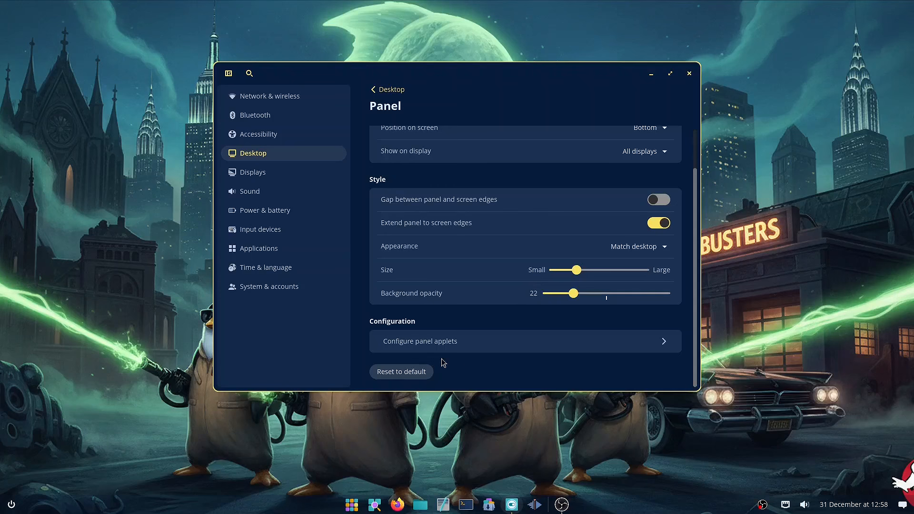
click(486, 344)
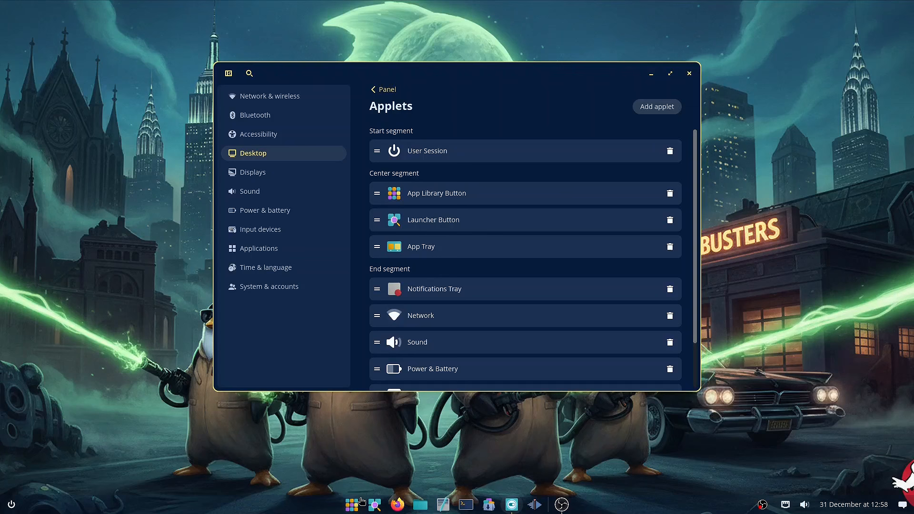
scroll(496, 207, down, 2)
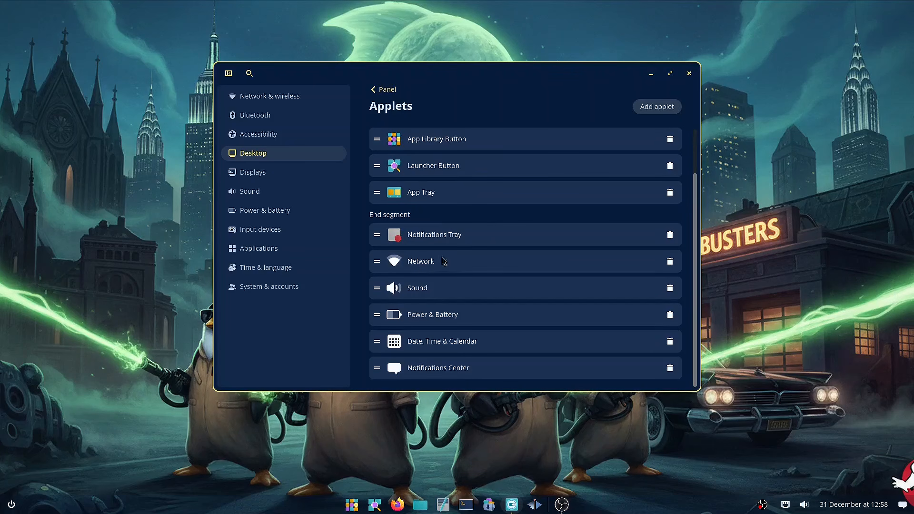
click(665, 109)
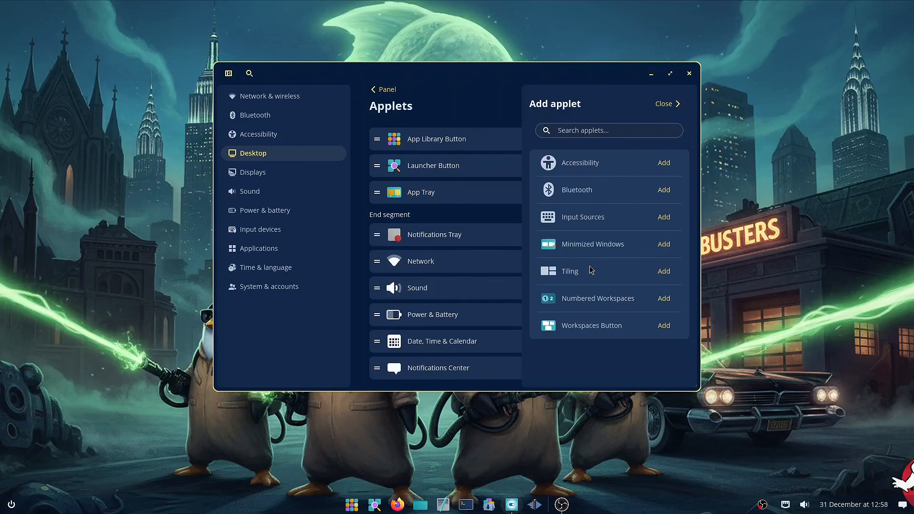
click(665, 190)
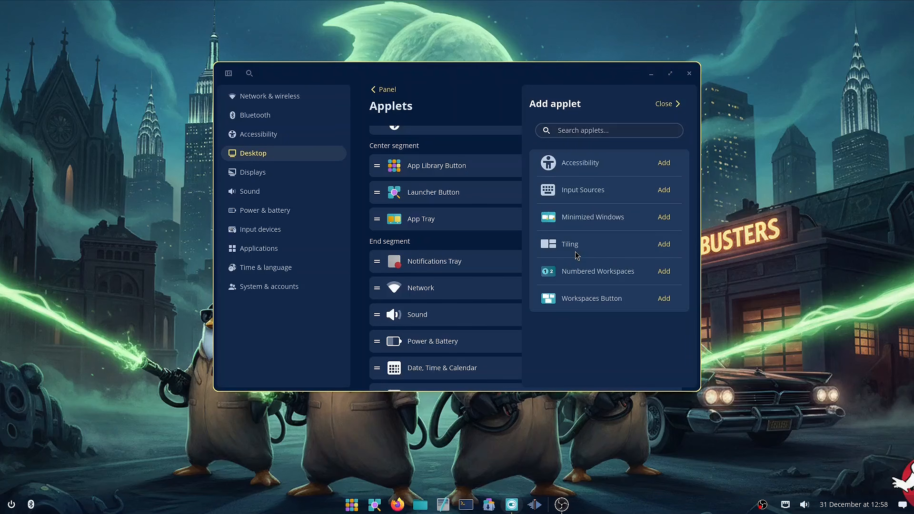
click(664, 272)
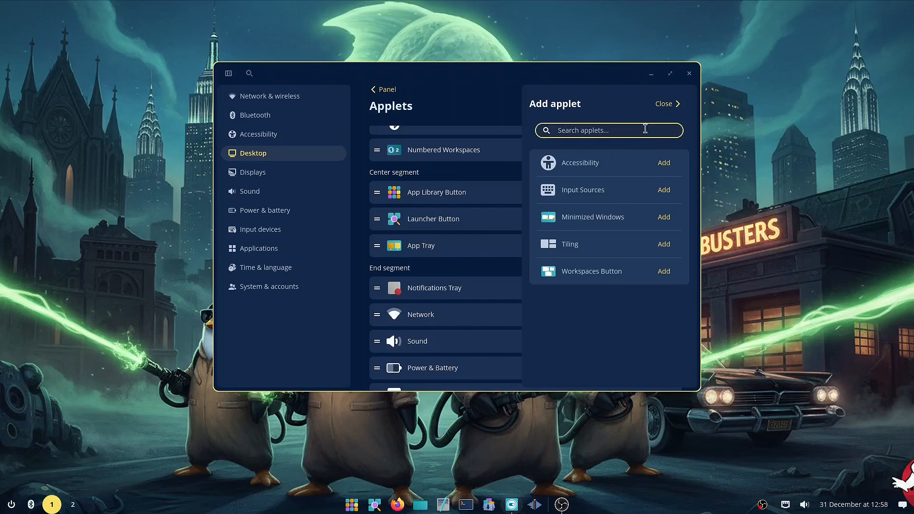
click(664, 104)
Move the Bluetooth applet from the start segment to the end segment, between Notifications Tray and Network
scroll(519, 186, up, 2)
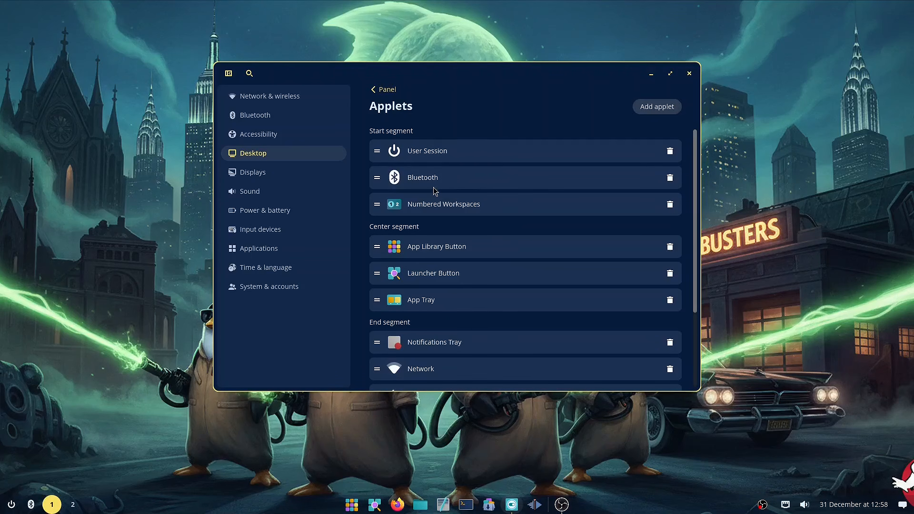
drag(462, 188, 468, 361)
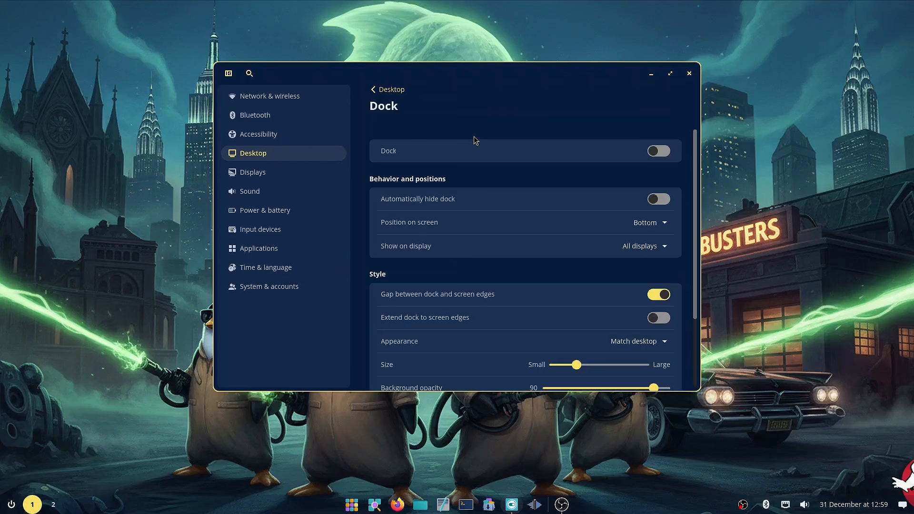
Enable the dock and set its position on screen to Top
click(661, 151)
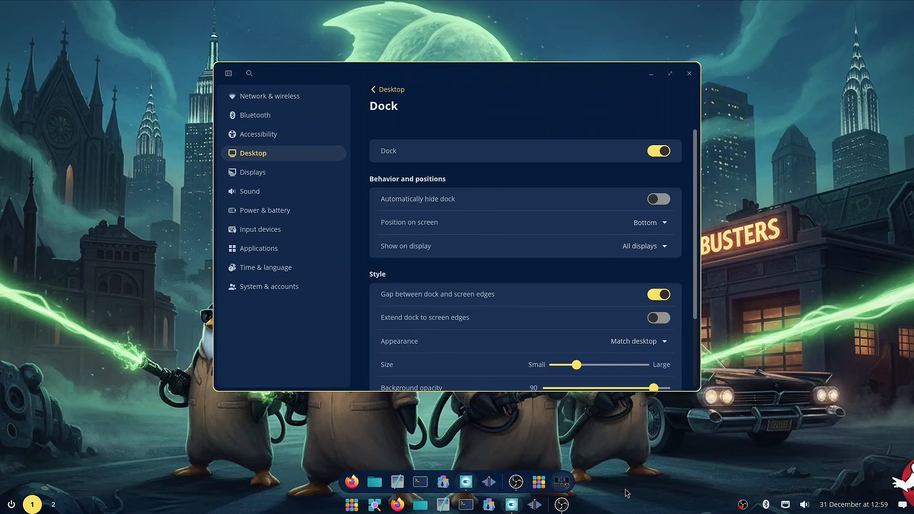
click(661, 223)
click(650, 278)
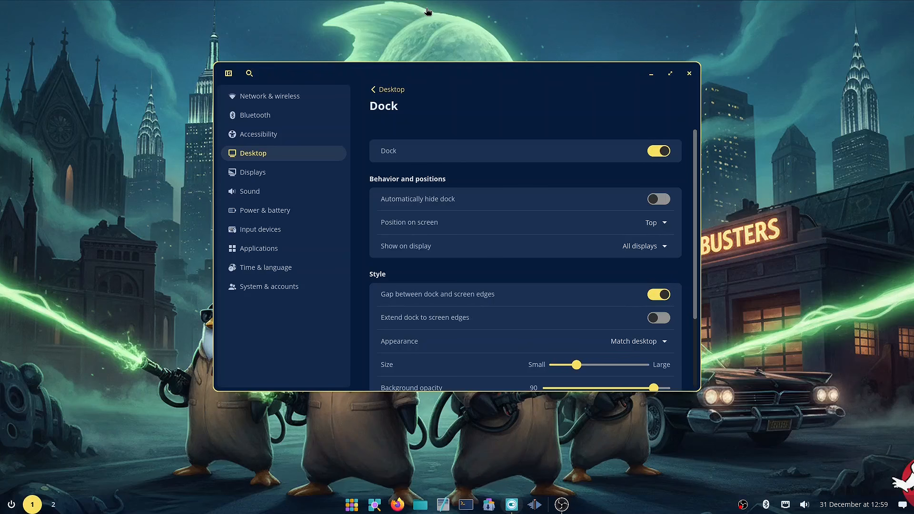
Look through the dock's style and configuration options, and turn the dock off
scroll(577, 264, down, 2)
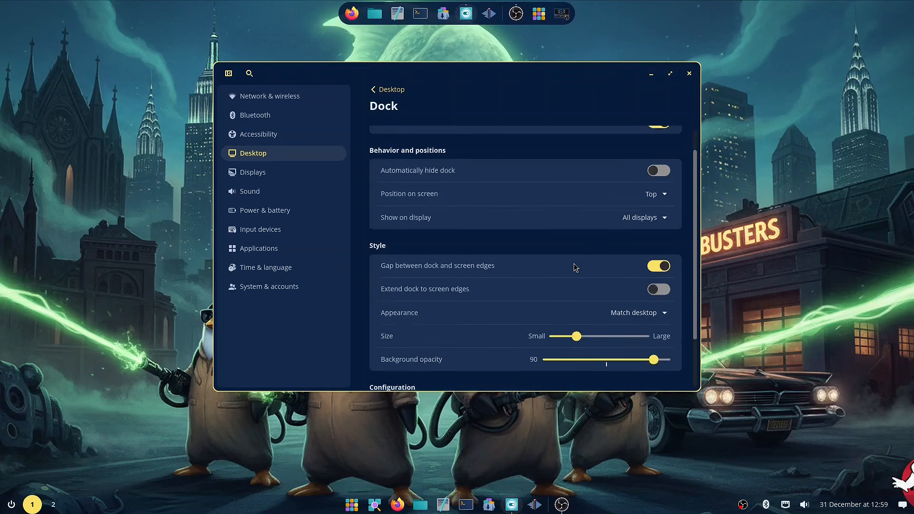
scroll(576, 267, down, 3)
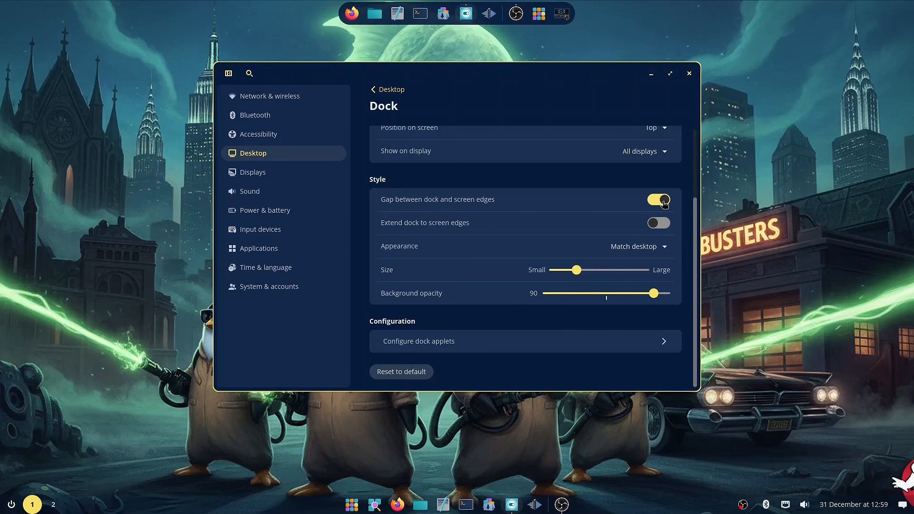
scroll(664, 204, up, 3)
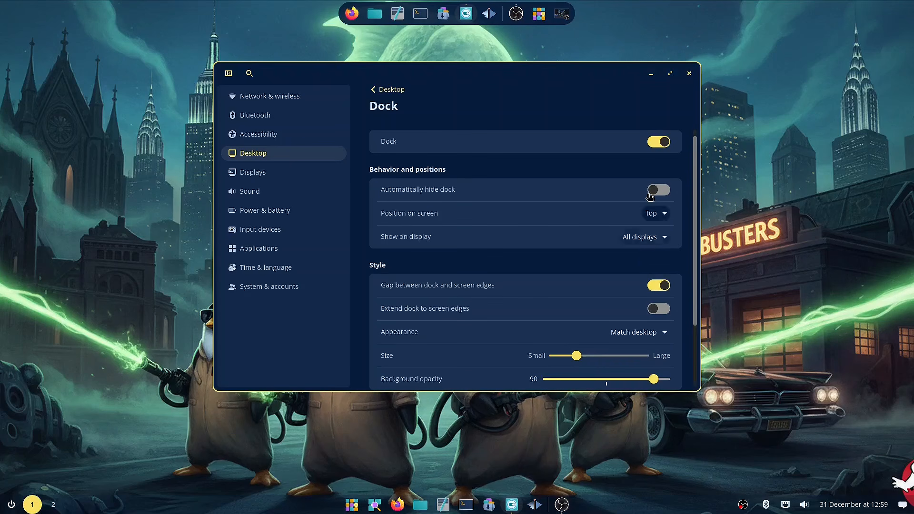
click(663, 148)
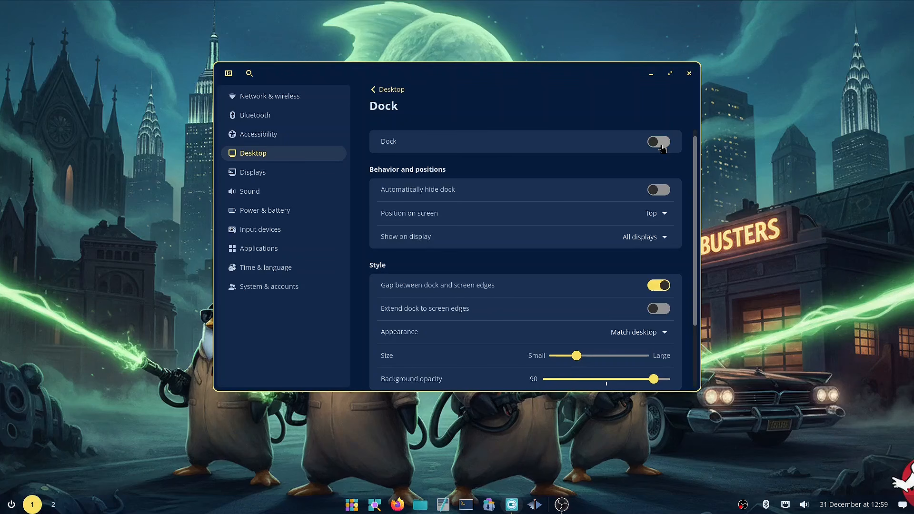
scroll(663, 149, up, 1)
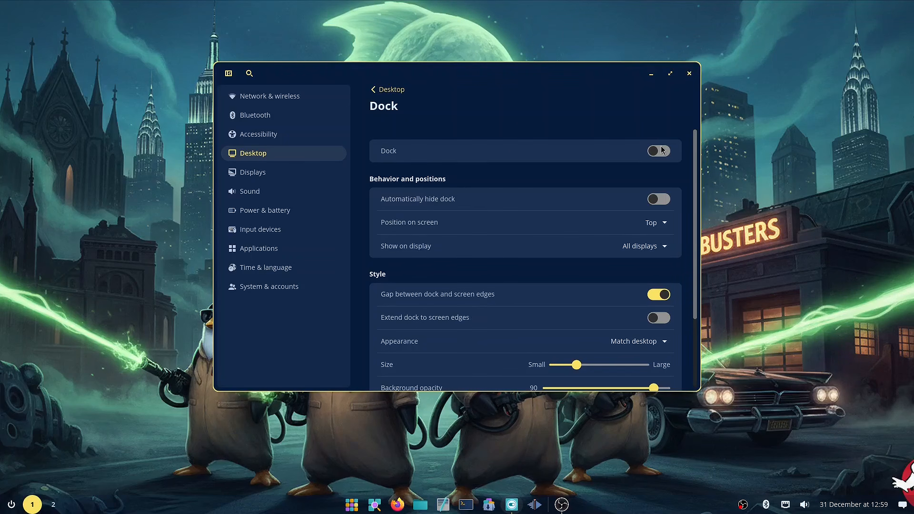
Open the desktop's window management settings and test the Super key's Open Launcher action, dismissing the launcher
click(260, 159)
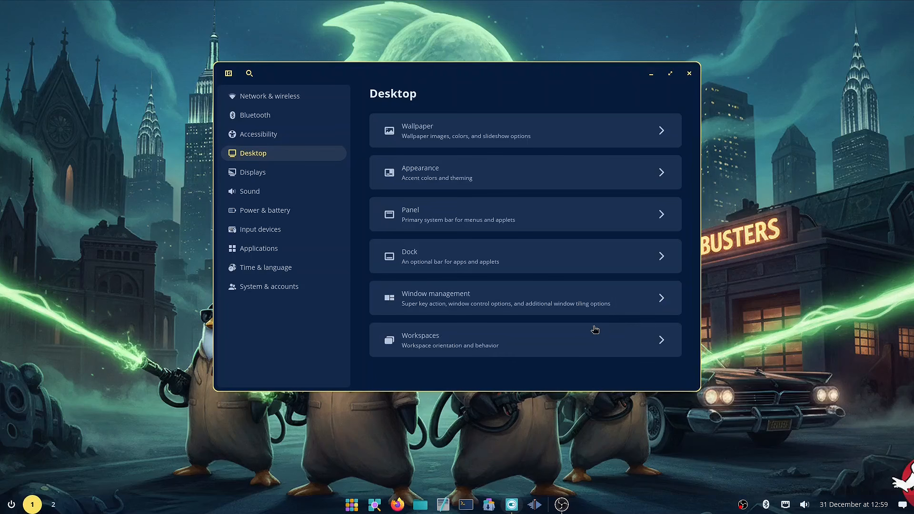
click(475, 301)
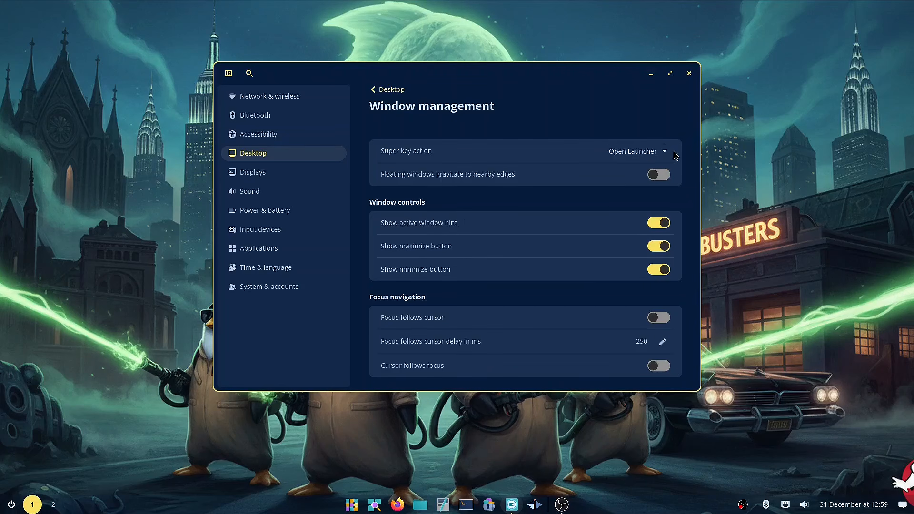
key(super)
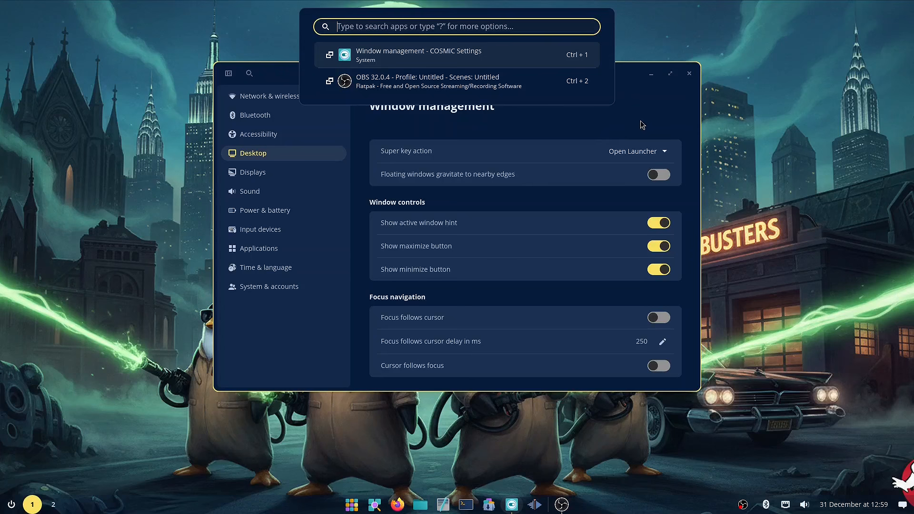
key(super)
Try Open Workspaces as the Super key action by showing and leaving the workspace overview
click(662, 152)
click(647, 191)
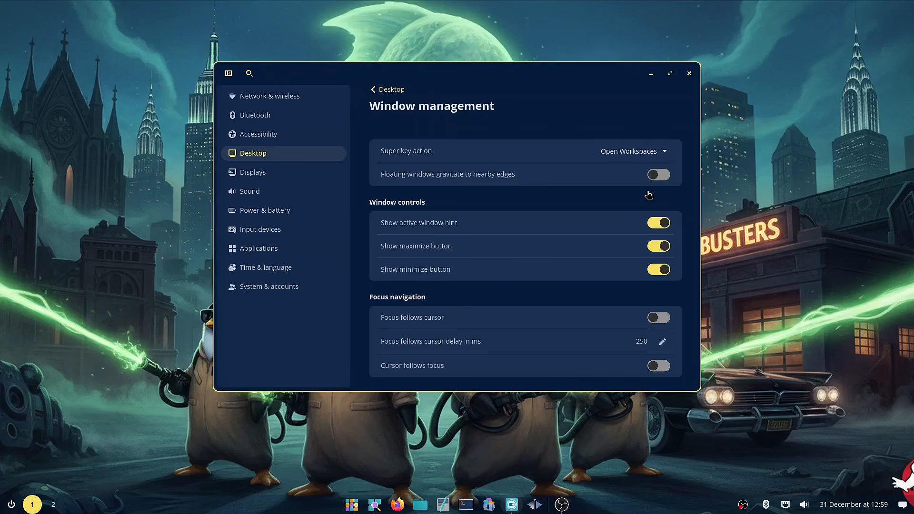
key(super)
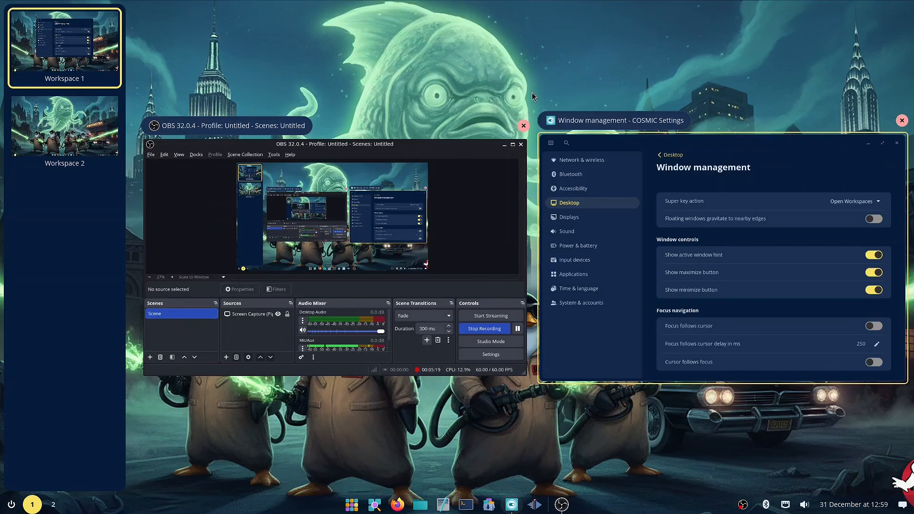
key(super)
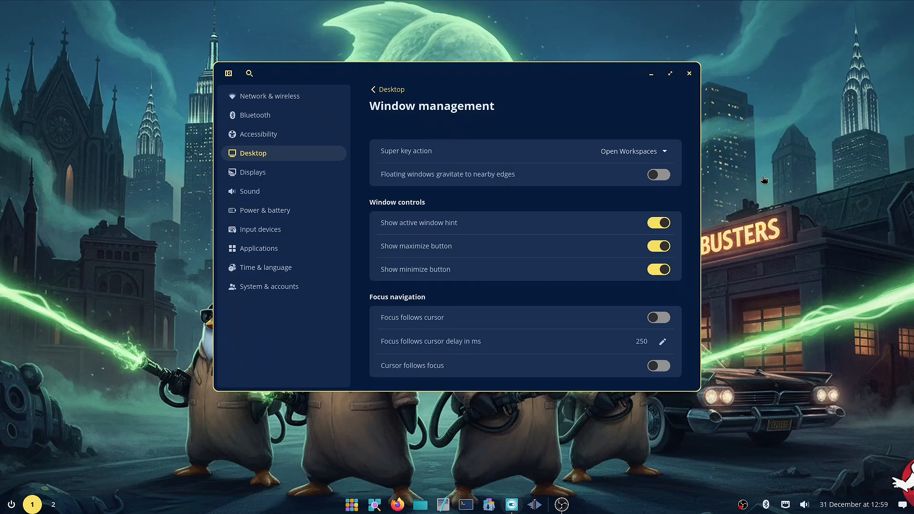
Set the Super key action to Open Applications and bring up the application library with it
click(652, 151)
click(630, 204)
key(super)
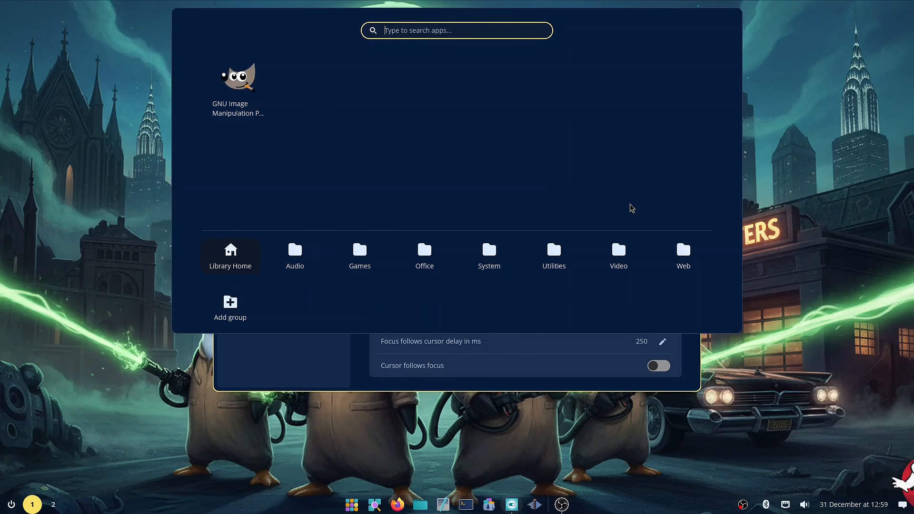
Browse the Office, Games, Audio and System groups in the application library, and close it
click(425, 258)
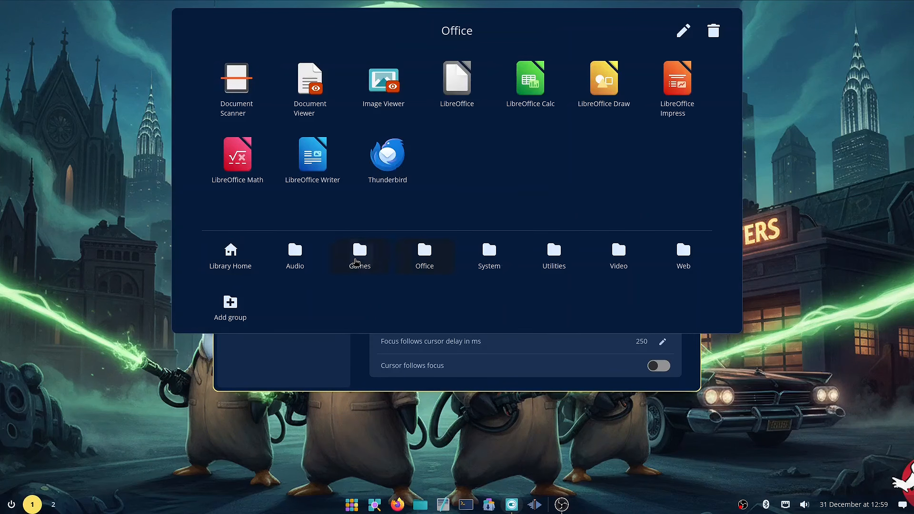
click(360, 257)
click(303, 260)
click(361, 260)
click(485, 257)
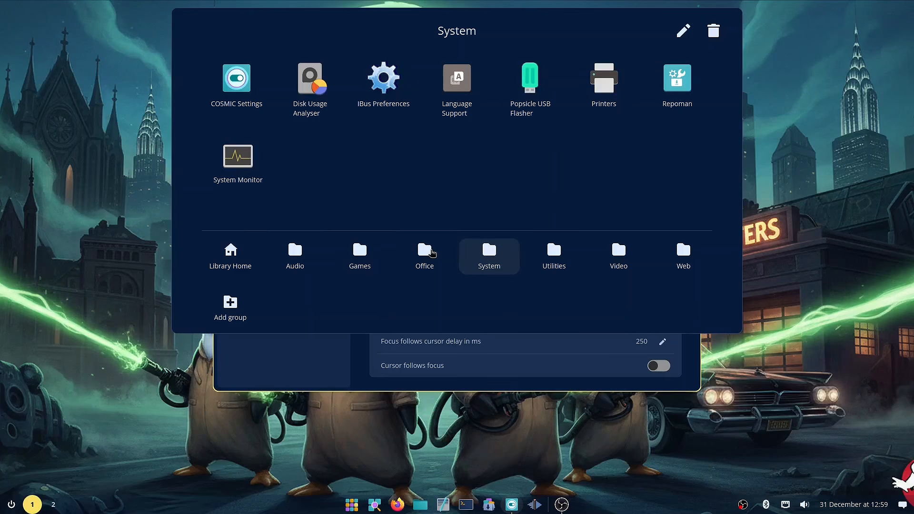
click(429, 256)
click(802, 155)
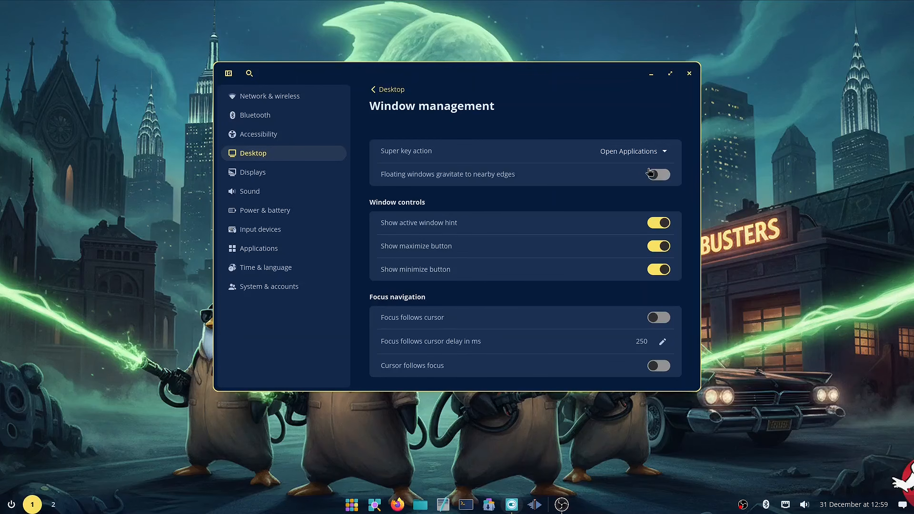
Set the Super key action back to Open Launcher in the window management settings
click(633, 151)
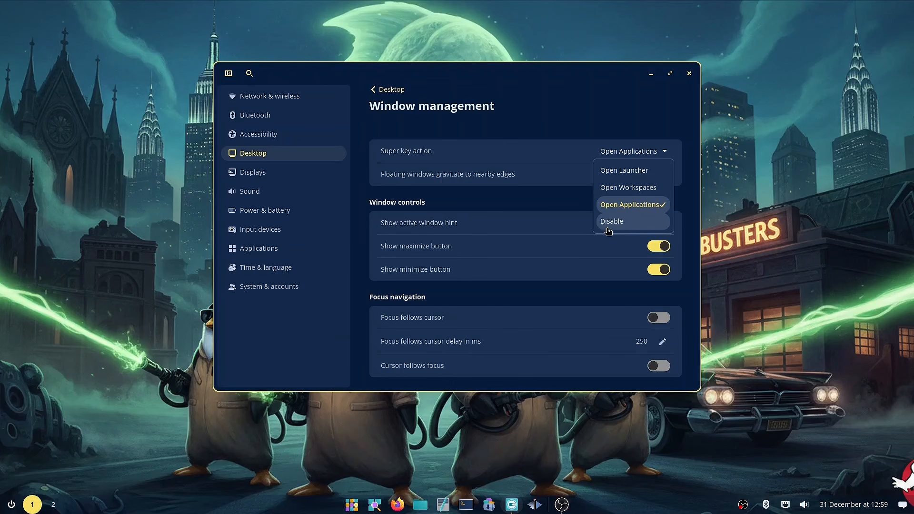
click(636, 170)
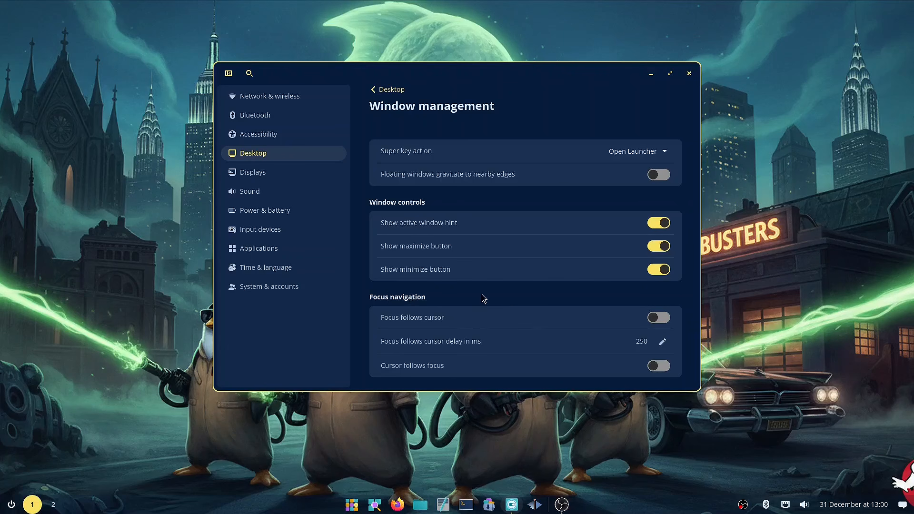
Open the file manager and arrange its window beside the settings window so both can be used
drag(488, 82, 330, 75)
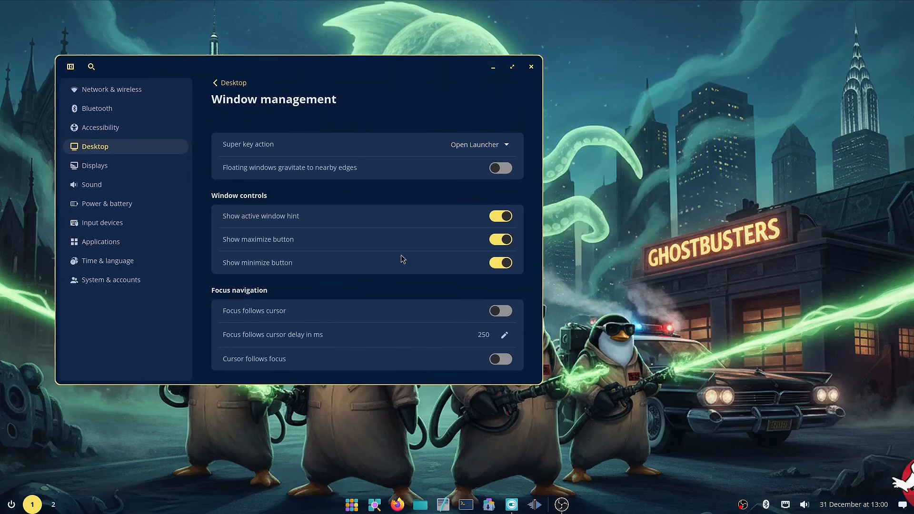
click(420, 504)
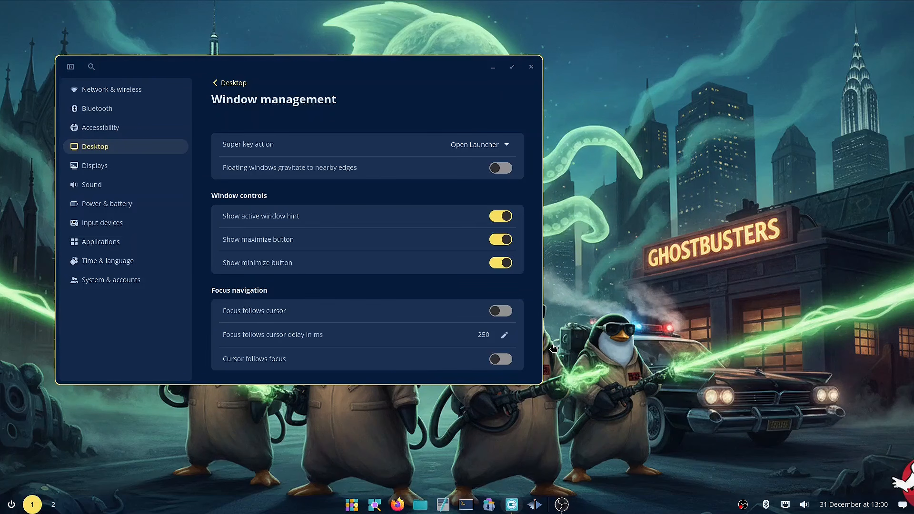
drag(426, 77, 676, 90)
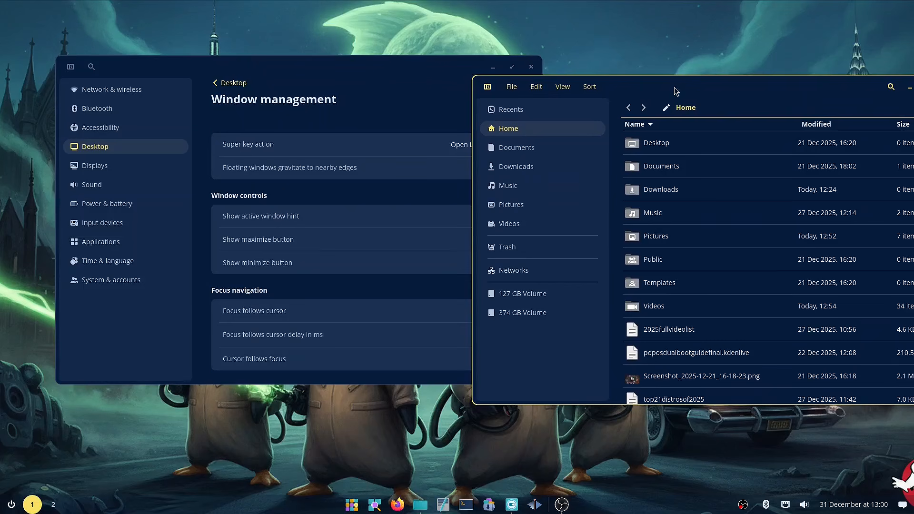
drag(375, 75, 331, 49)
Try Focus follows cursor and Cursor follows focus, switching between the two windows, and leave both options turned off
click(450, 287)
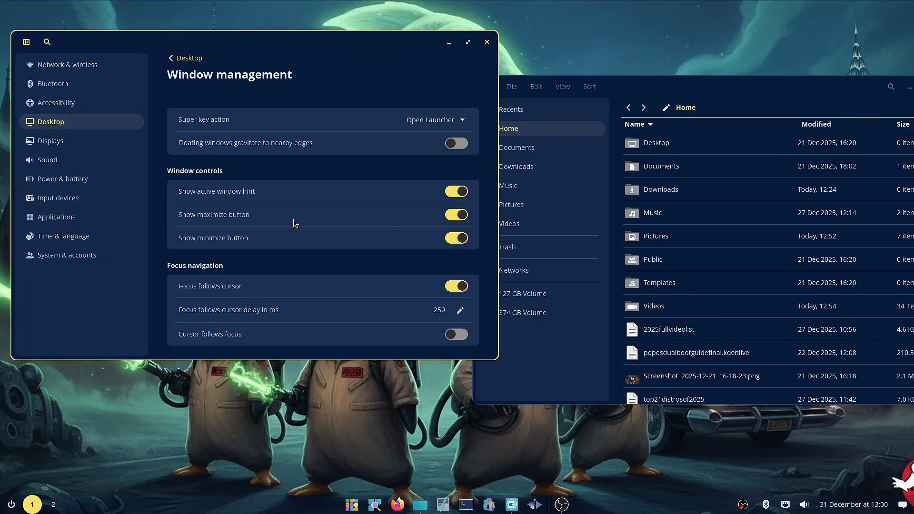
click(458, 286)
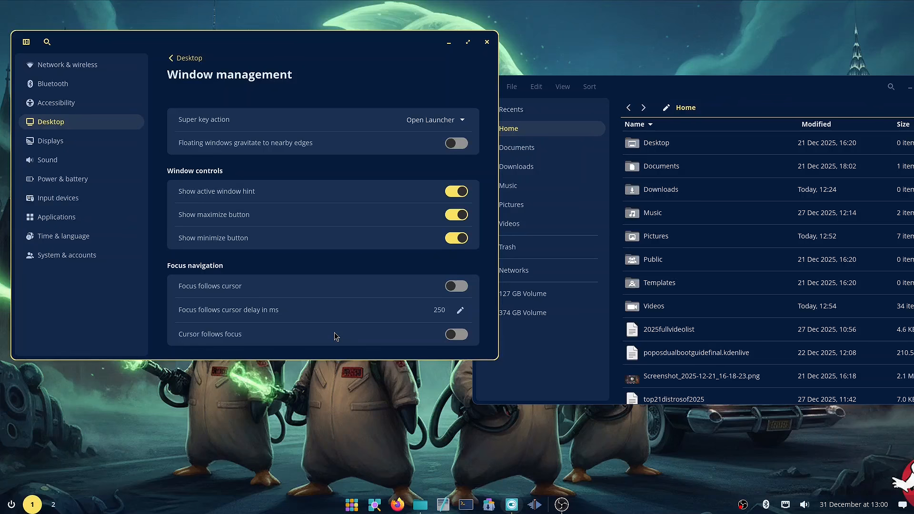
click(460, 334)
click(761, 90)
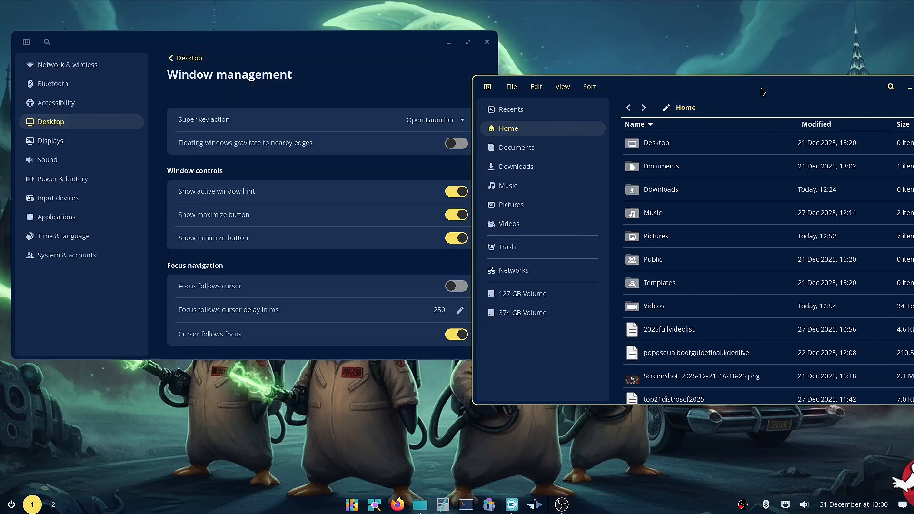
click(416, 71)
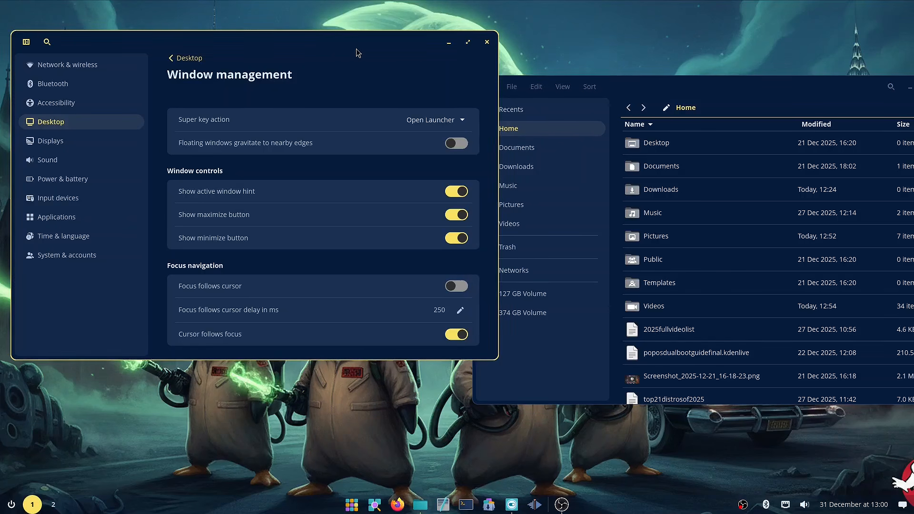
click(468, 333)
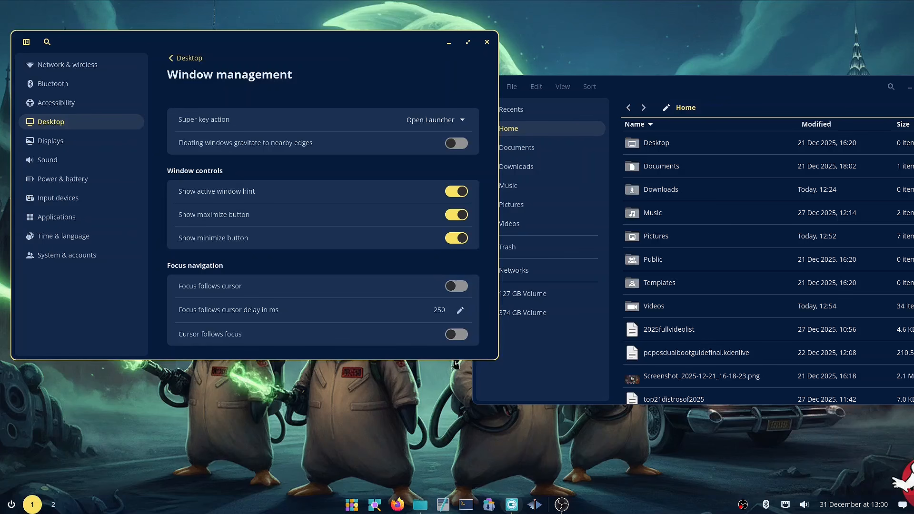
View the desktop's Workspaces settings, and close the settings and file manager windows
click(59, 124)
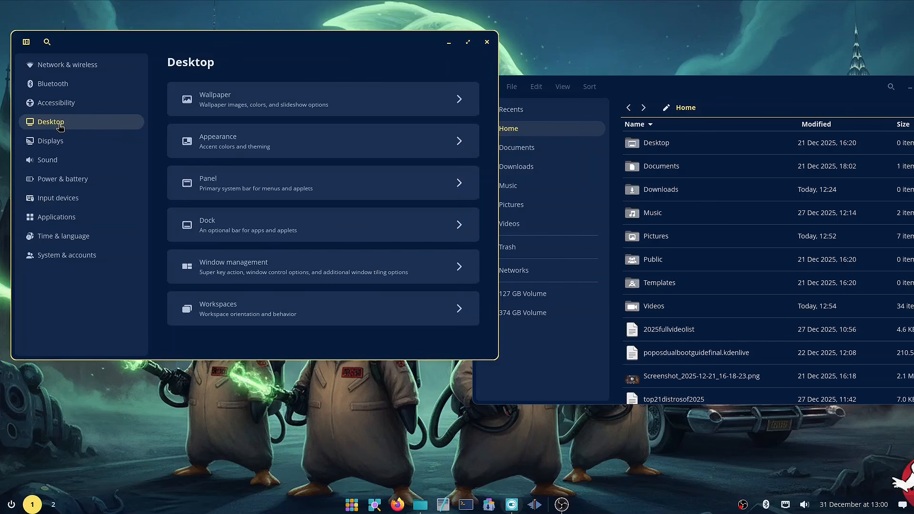
click(258, 327)
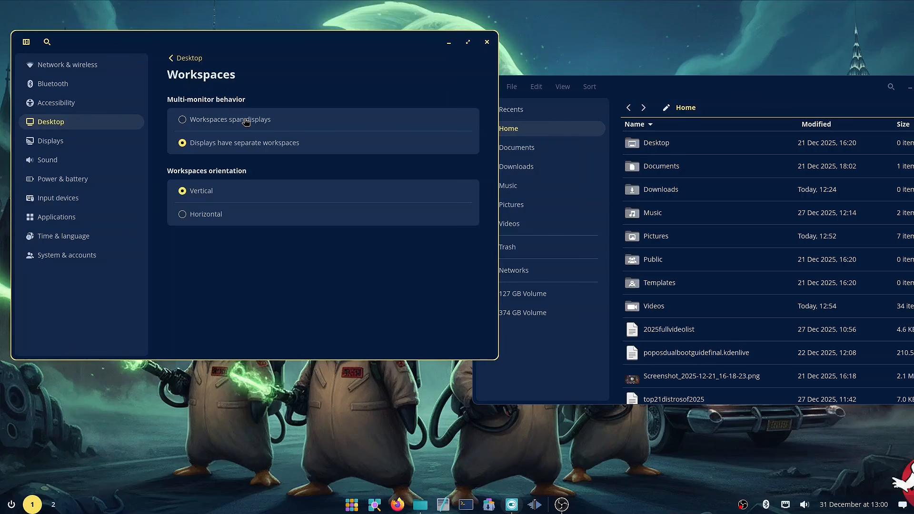
click(190, 58)
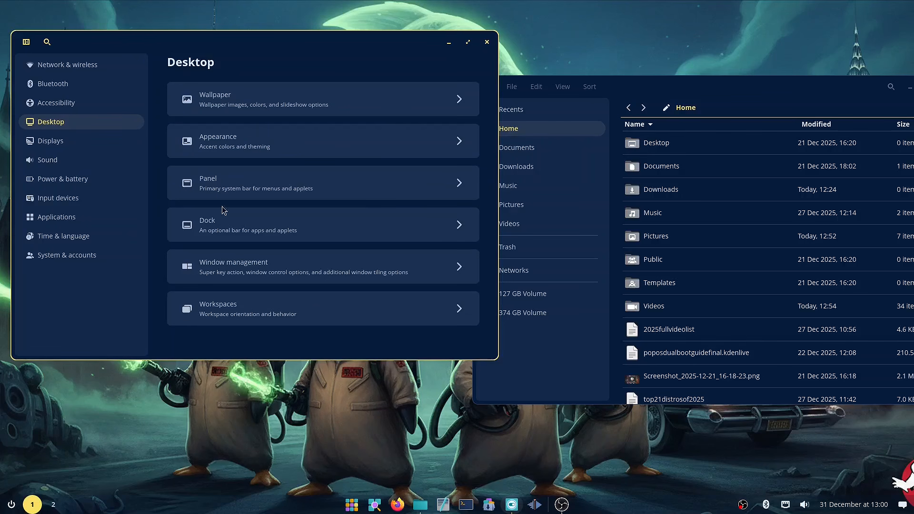
click(488, 44)
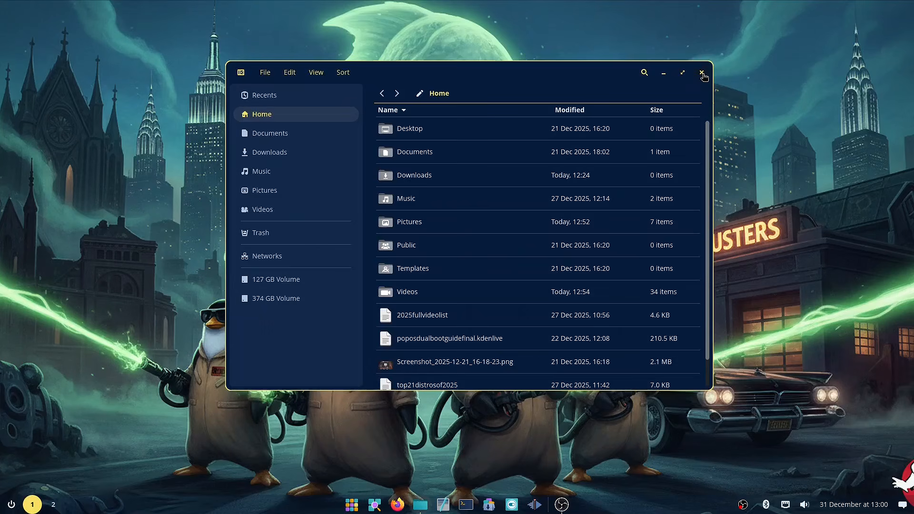
click(700, 74)
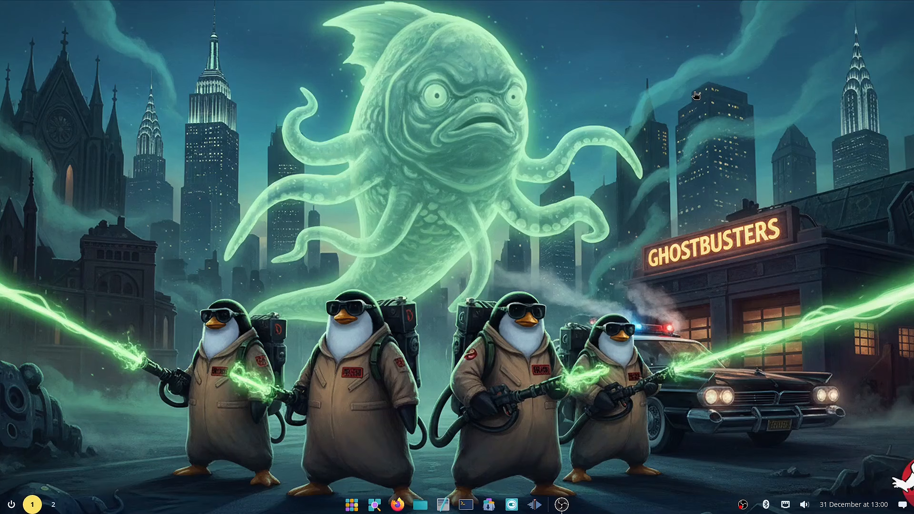
Search the COSMIC Store for "tw", view the Tweaks app page, and close the store
click(490, 505)
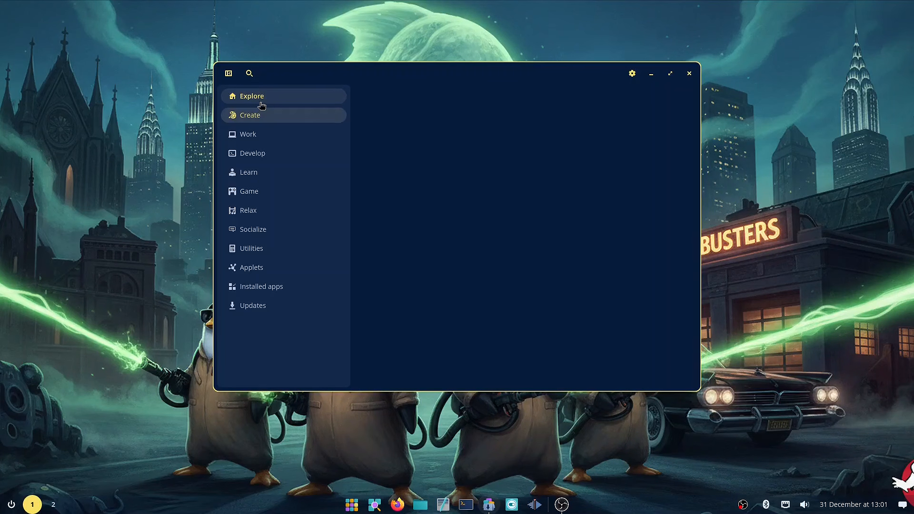
click(252, 75)
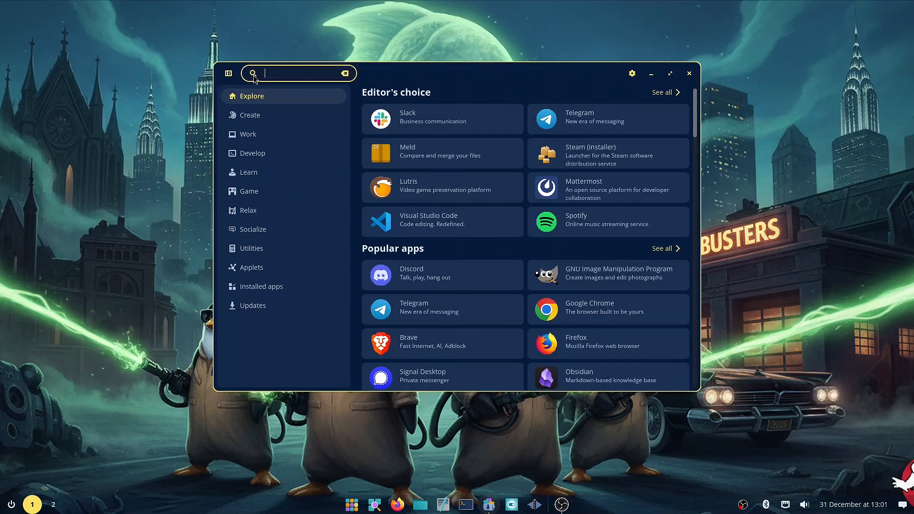
text(tw)
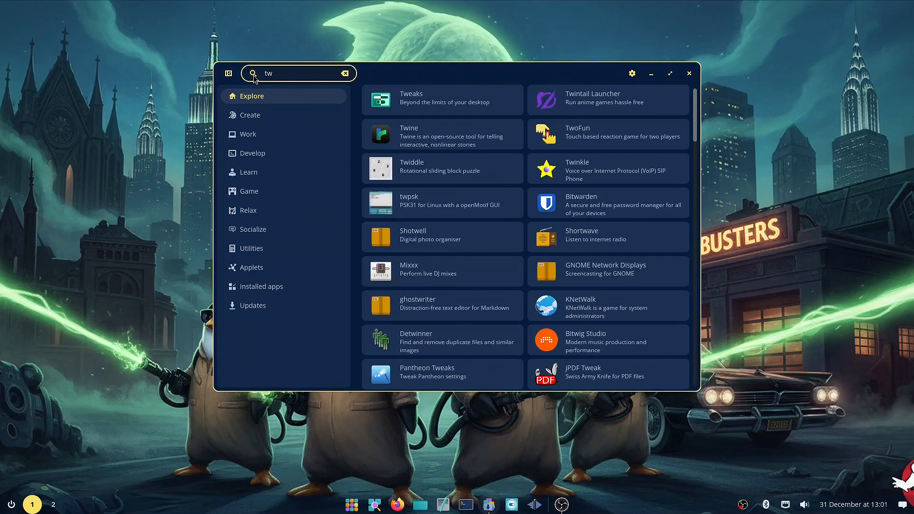
click(442, 99)
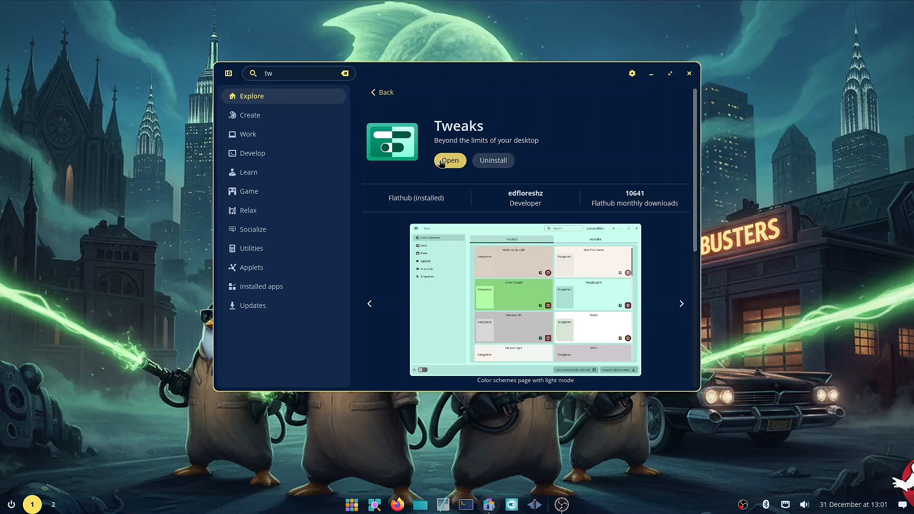
click(689, 74)
Find Tweaks for COSMIC in the application library by searching "tw", and launch it
click(352, 505)
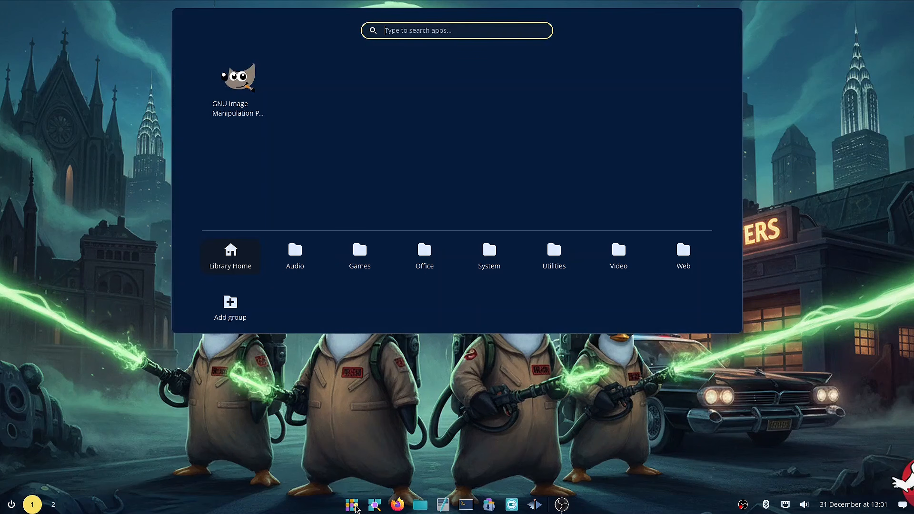
text(tw)
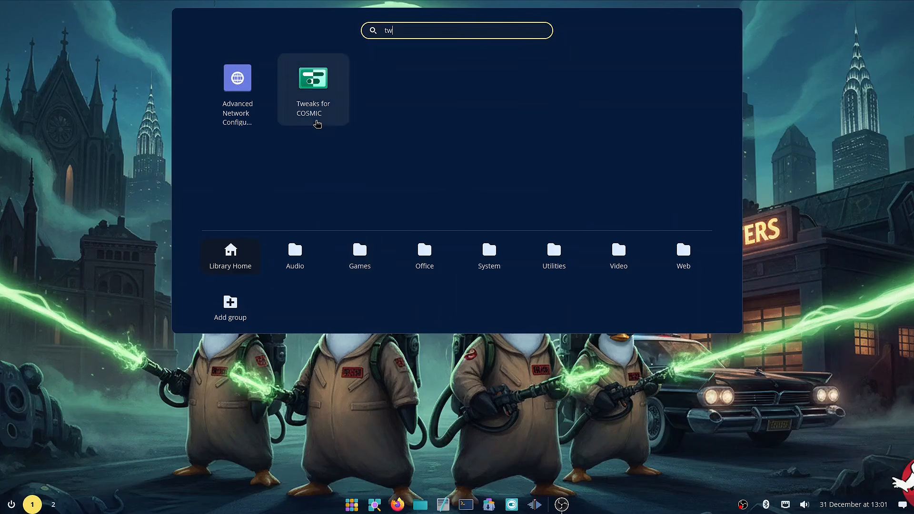
click(313, 91)
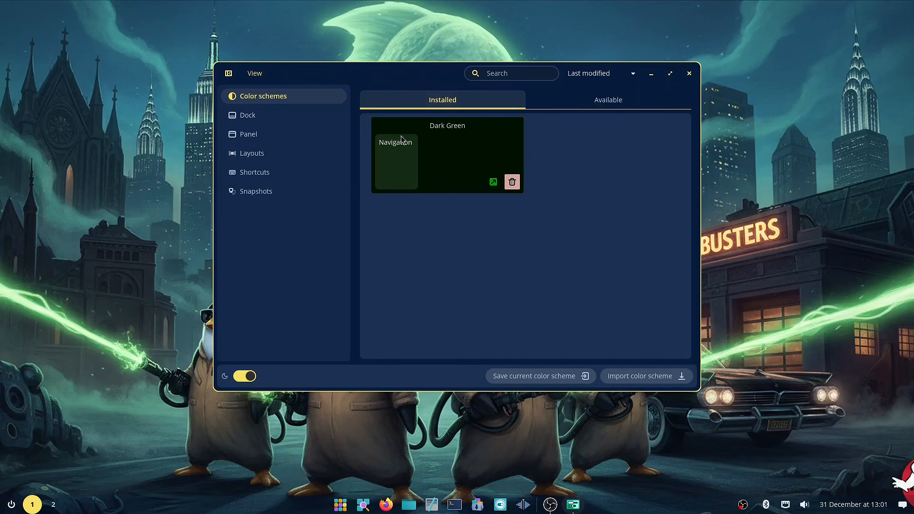
Save the current color scheme under the owner's first name, and apply the installed Dark Green scheme
click(542, 376)
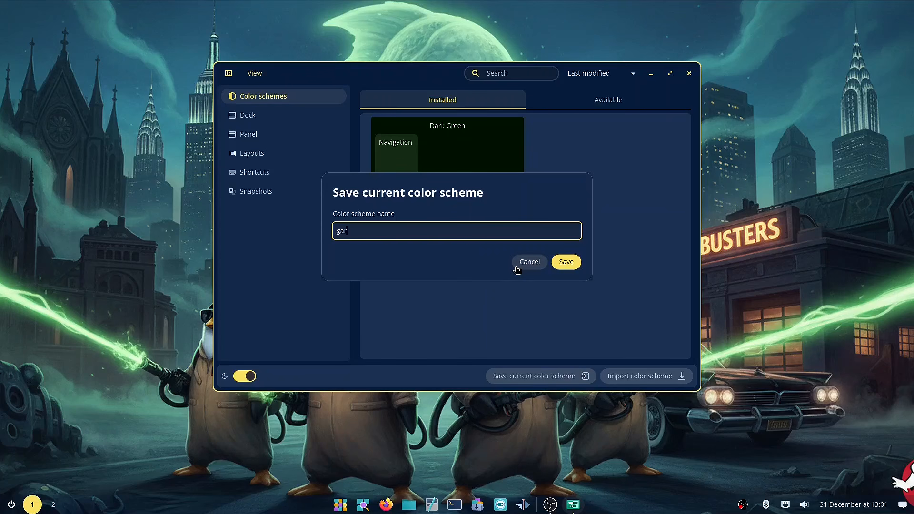
click(571, 263)
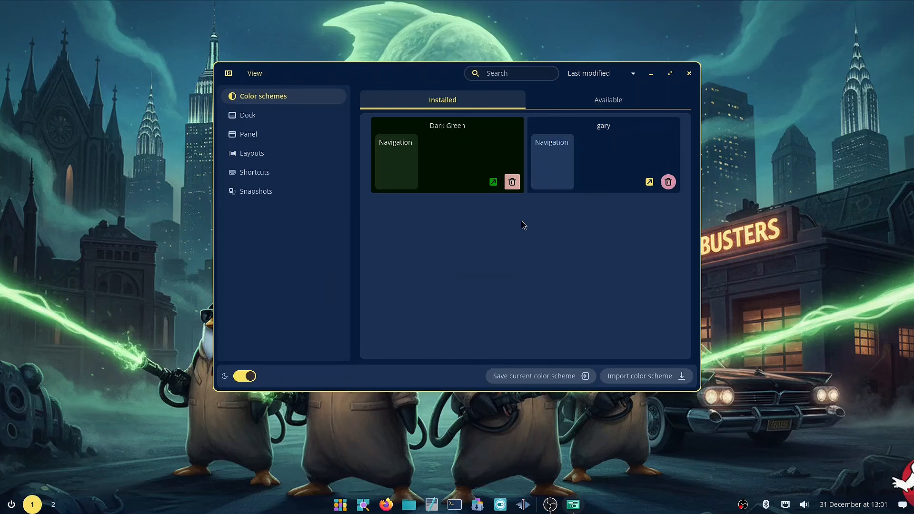
click(441, 166)
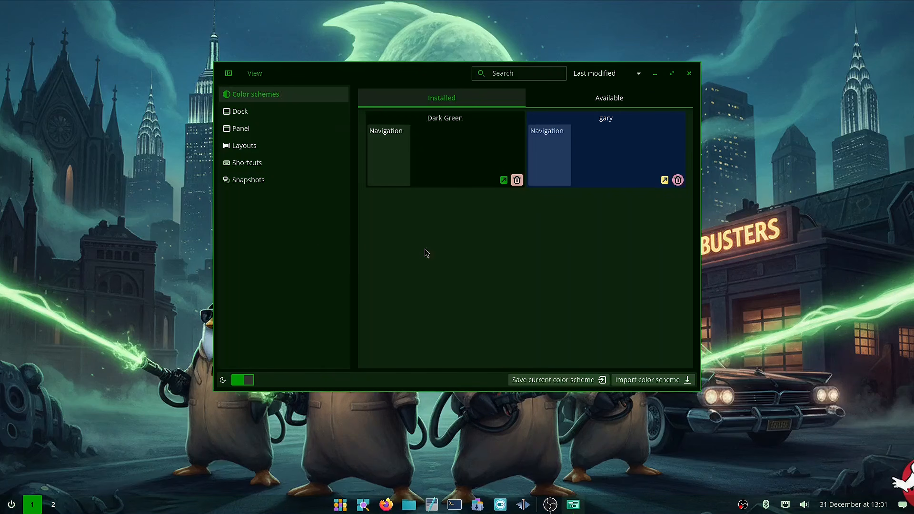
View the desktop snapshots in Tweaks, and reapply the custom color scheme from the installed schemes
click(249, 181)
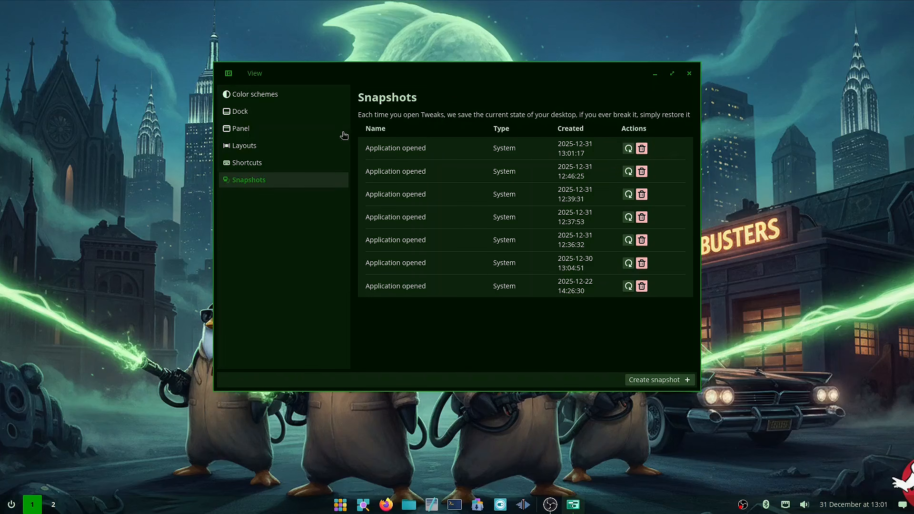
click(264, 94)
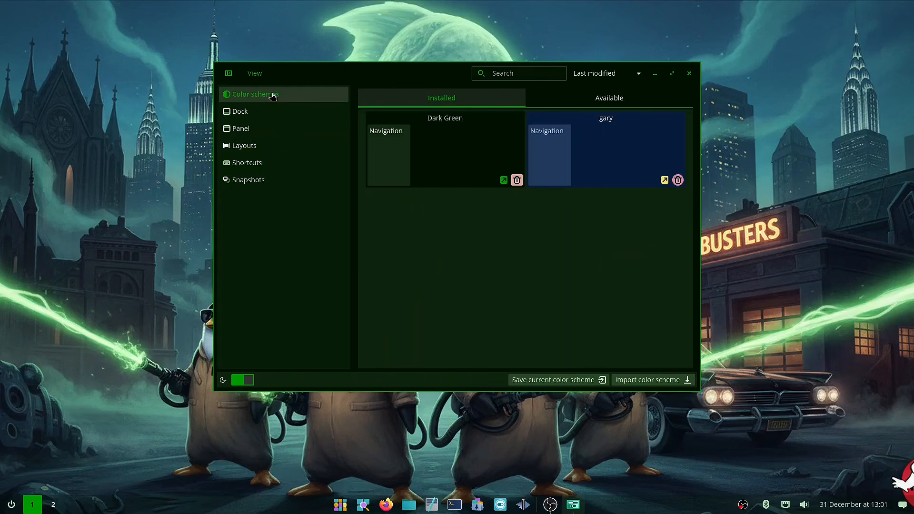
click(596, 136)
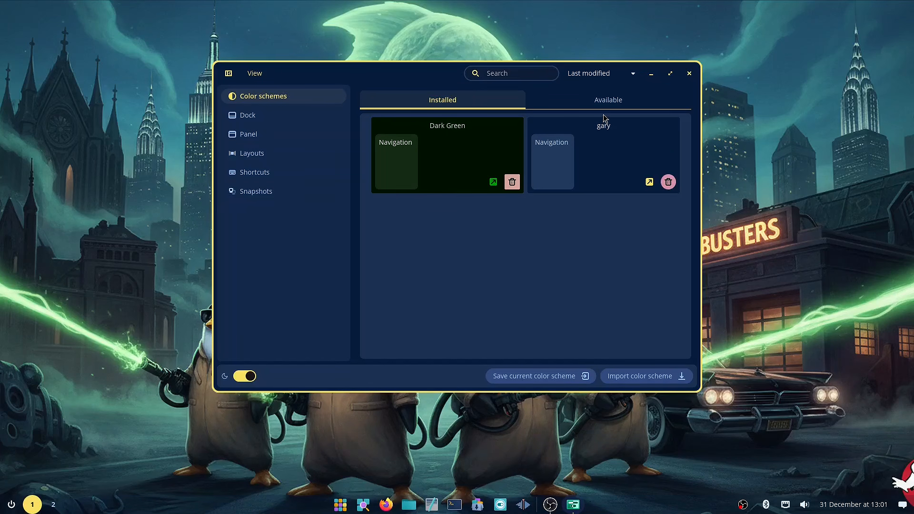
Browse the available color schemes and try applying Hot Dog Stand
click(607, 99)
scroll(552, 152, down, 15)
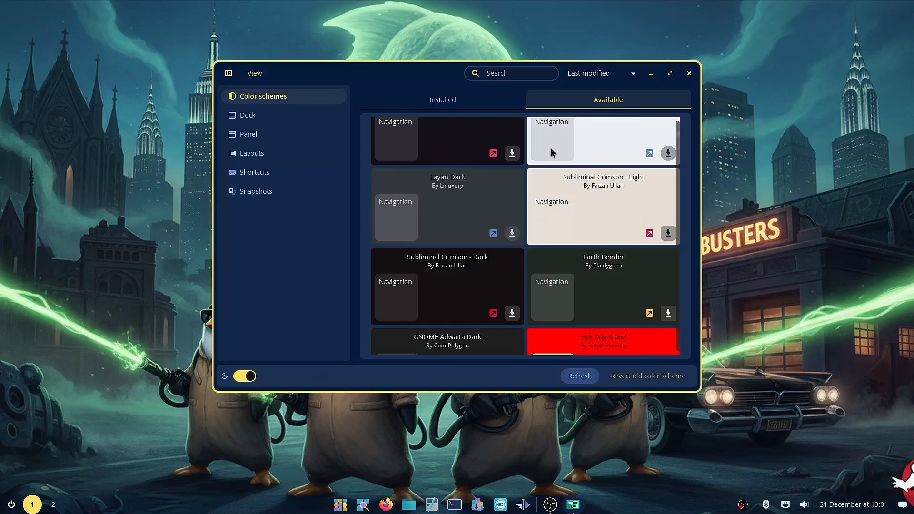
scroll(552, 153, down, 10)
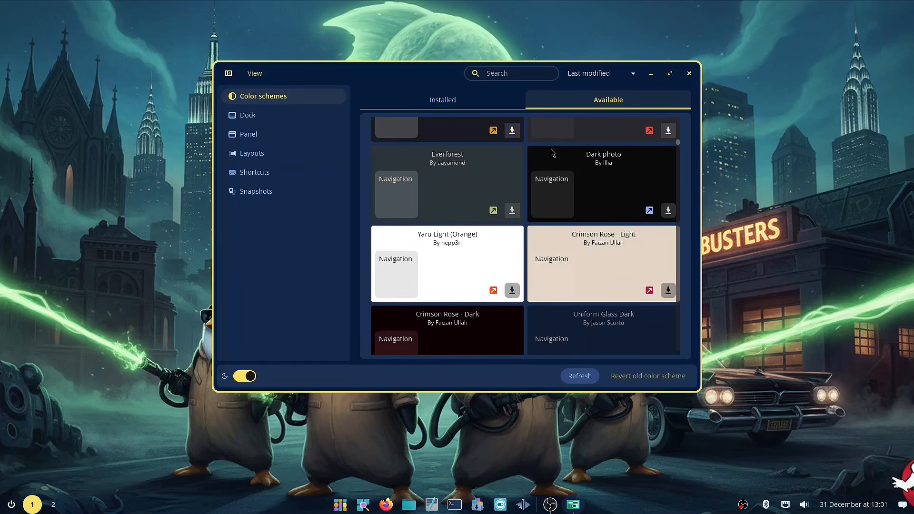
scroll(553, 153, up, 2)
click(589, 138)
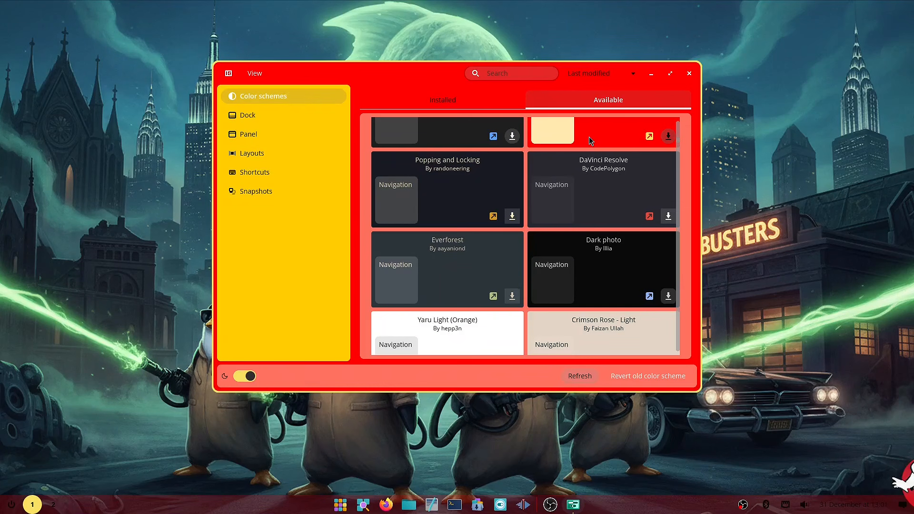
Try the available Dark Green color scheme, and switch back to the saved custom scheme among the installed ones
scroll(572, 225, down, 3)
scroll(573, 225, down, 8)
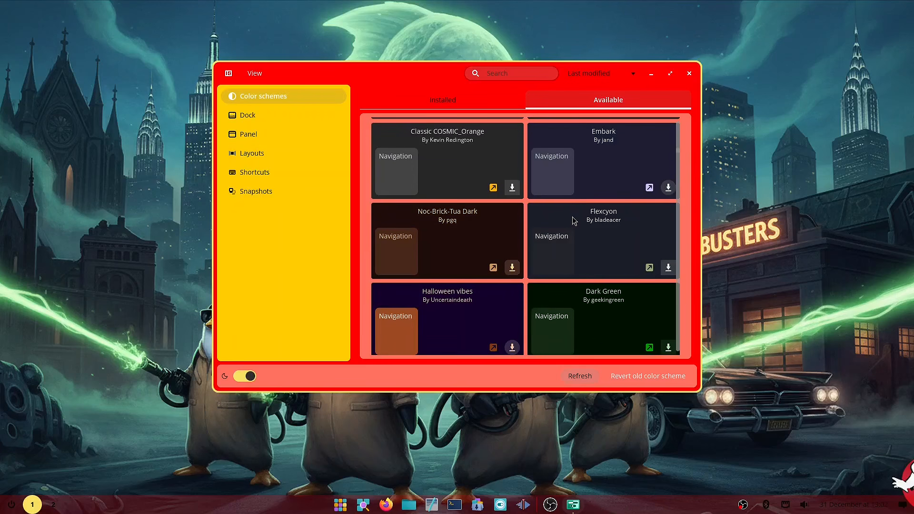
scroll(572, 221, down, 2)
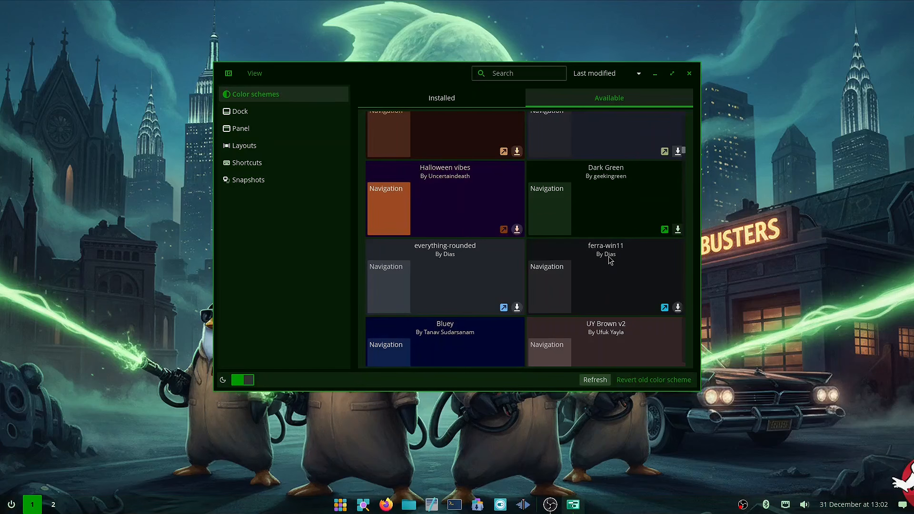
click(451, 98)
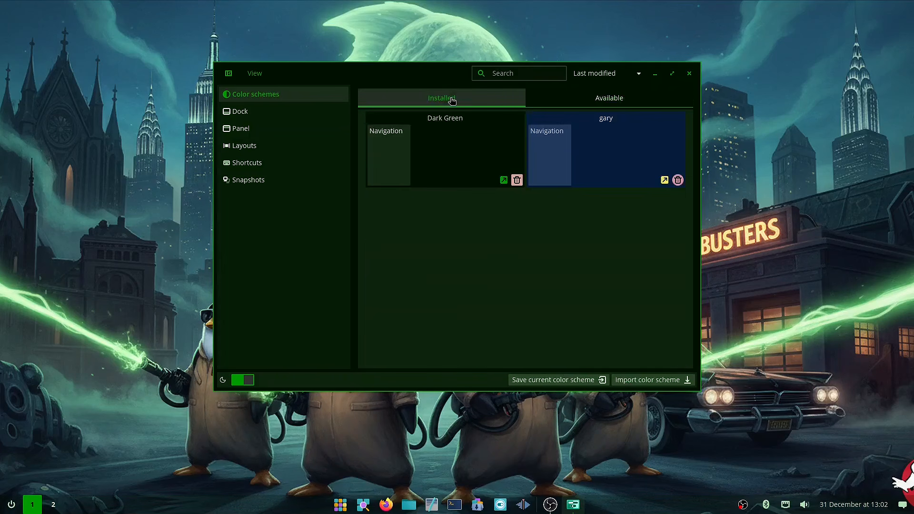
click(653, 155)
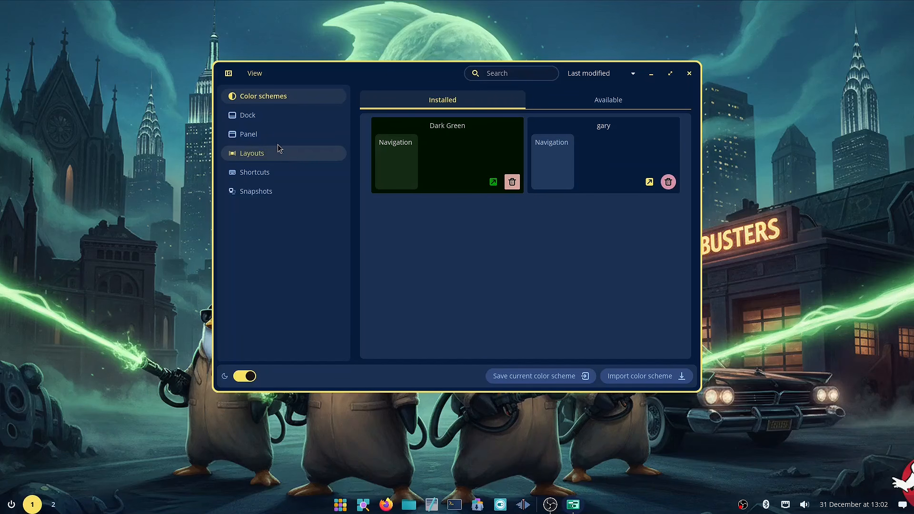
Set the dock padding to 6 px in Tweaks, and enable the dock in the COSMIC desktop settings
click(253, 118)
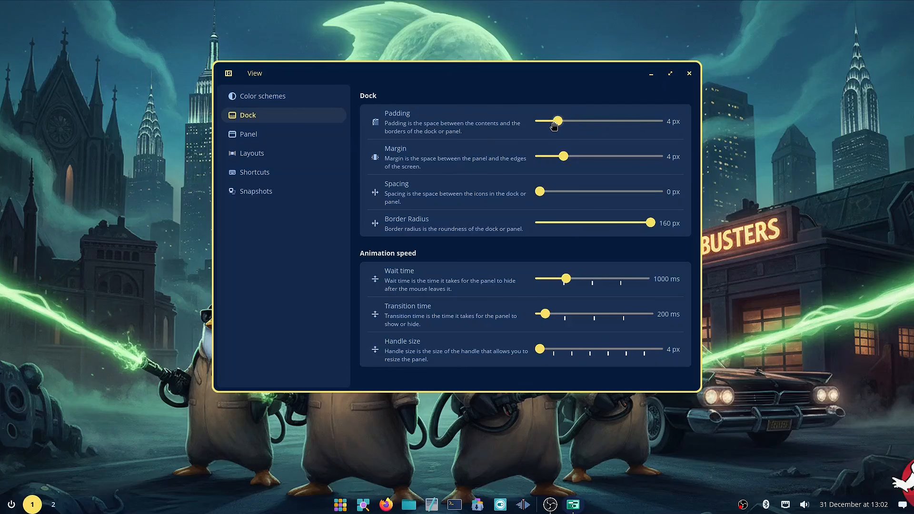
mouse_move(555, 124)
mouse_down()
mouse_move(683, 129)
mouse_move(565, 125)
mouse_up()
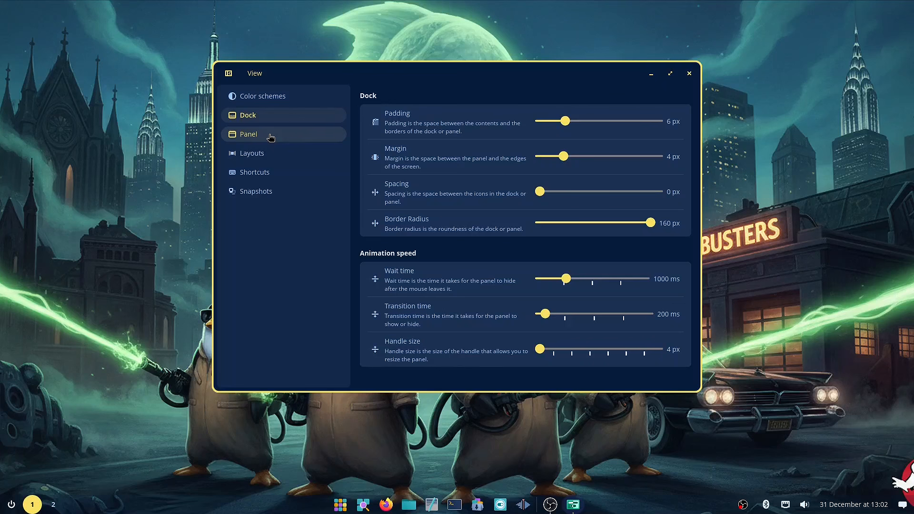
click(500, 505)
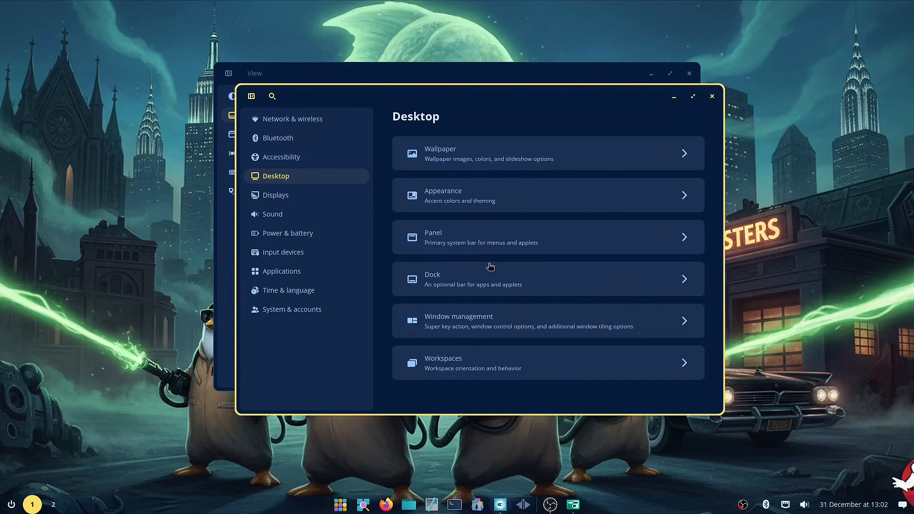
click(493, 279)
click(686, 172)
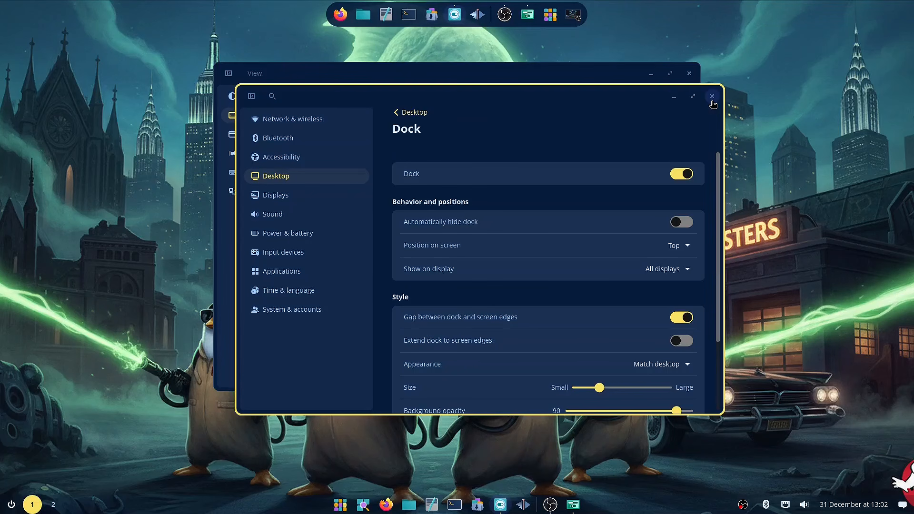
click(712, 97)
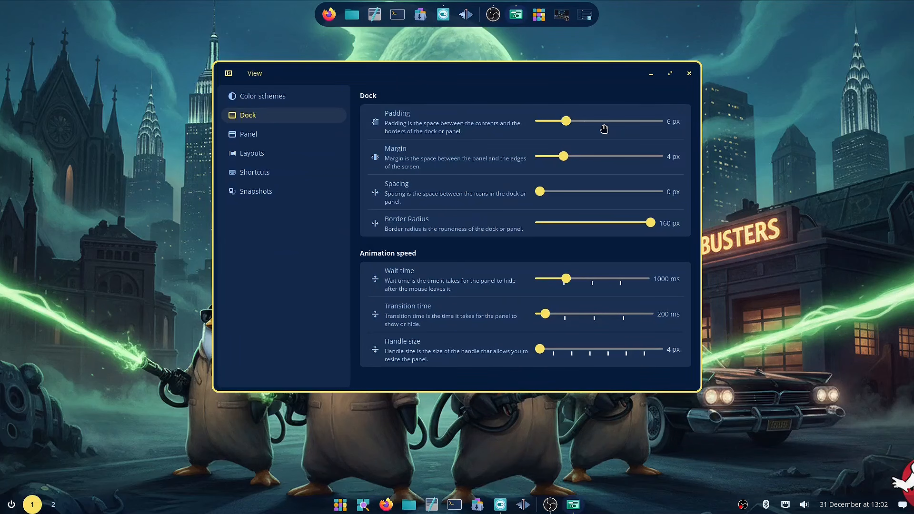
Set the dock padding to 5 px, and try a margin of 0 px before setting it to 5 px
mouse_move(568, 121)
mouse_down()
mouse_move(696, 121)
mouse_move(500, 121)
mouse_move(700, 121)
mouse_move(561, 125)
mouse_up()
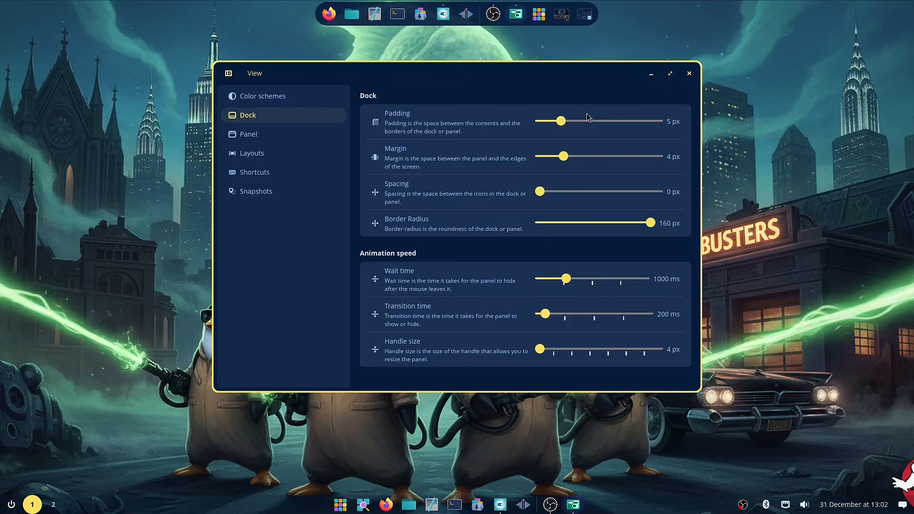
drag(565, 158, 522, 158)
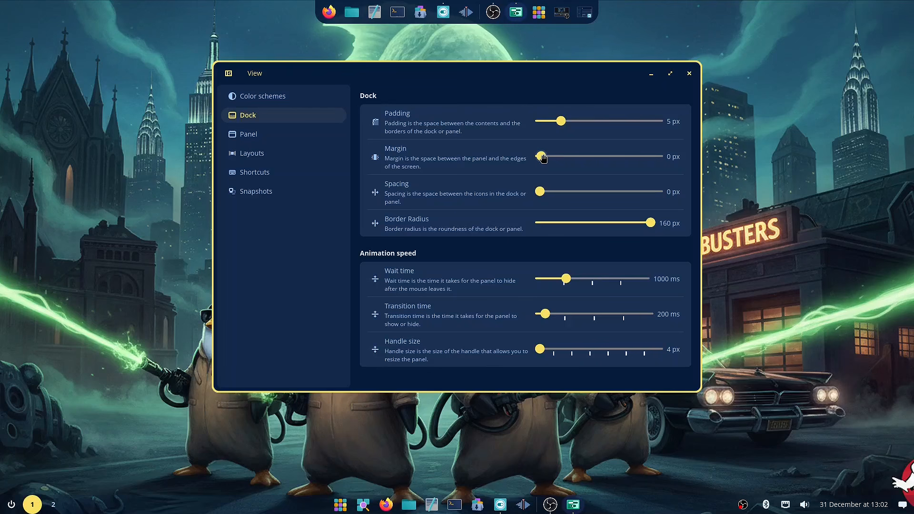
drag(540, 156, 570, 156)
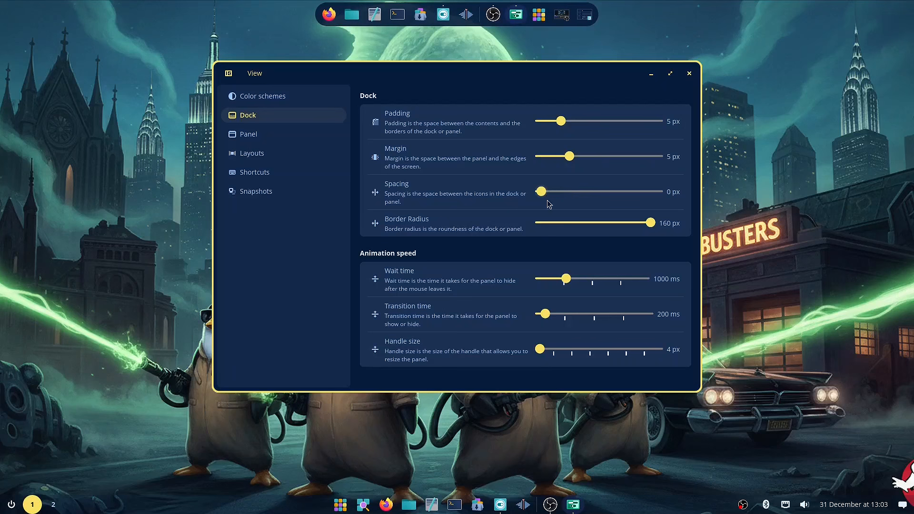
Try a dock spacing of 10 px, settle on 3 px, and set the border radius to 23 px
drag(541, 192, 579, 195)
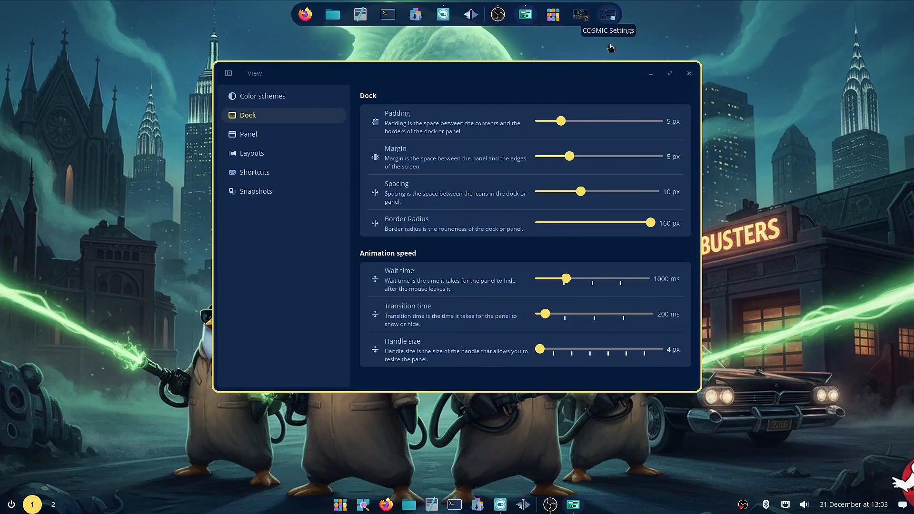
drag(580, 192, 553, 192)
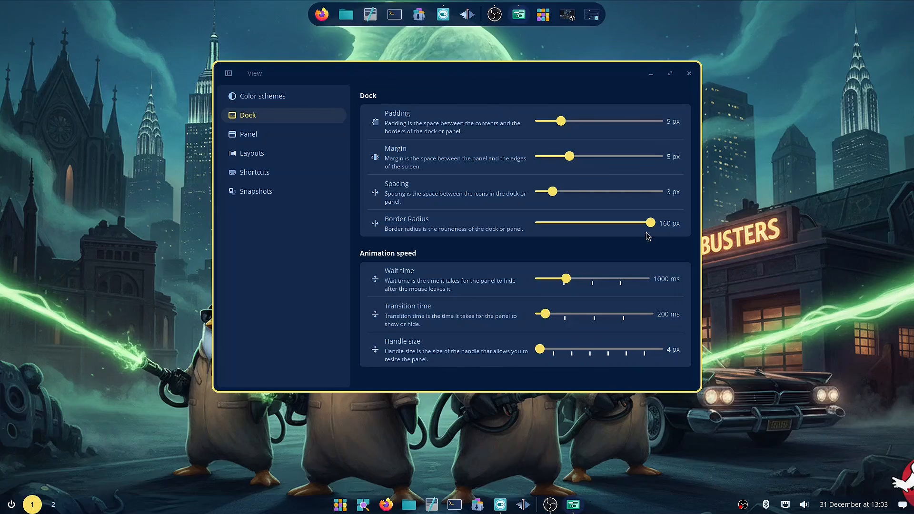
drag(650, 222, 554, 228)
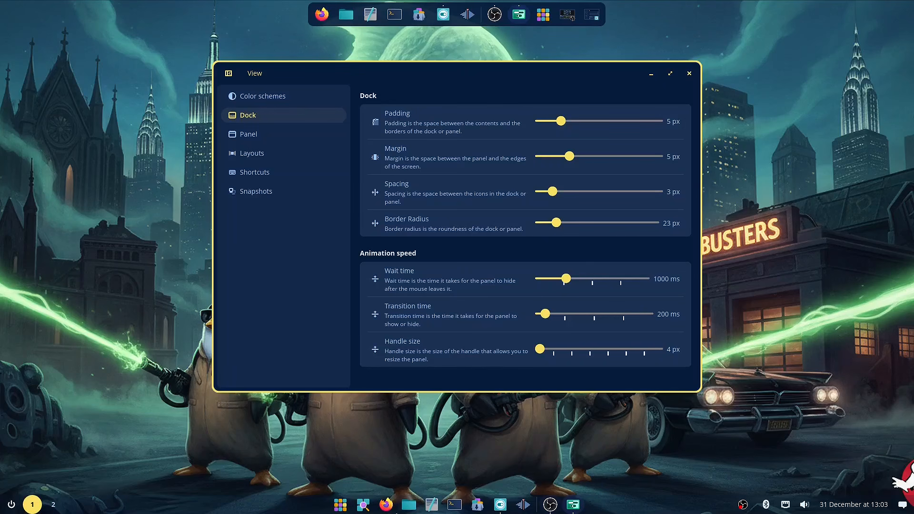
Disable the dock in the COSMIC desktop settings and return to Tweaks
click(500, 504)
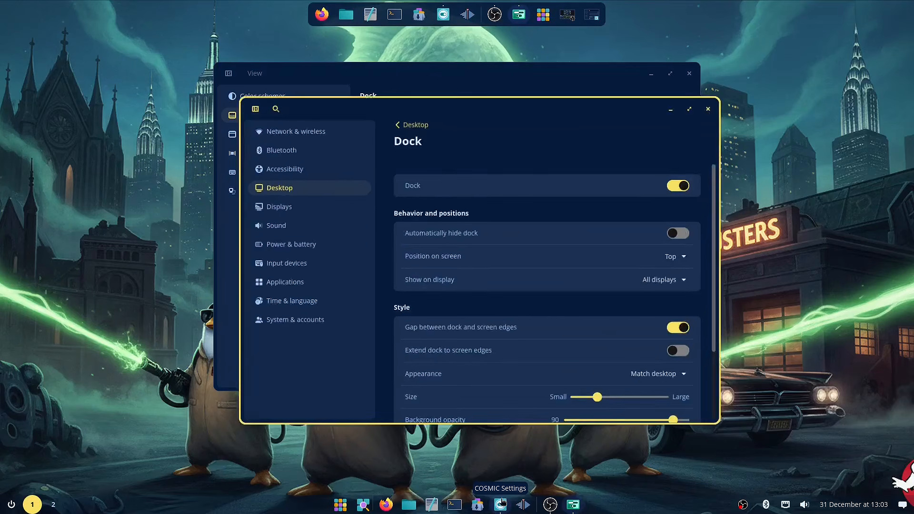
click(682, 174)
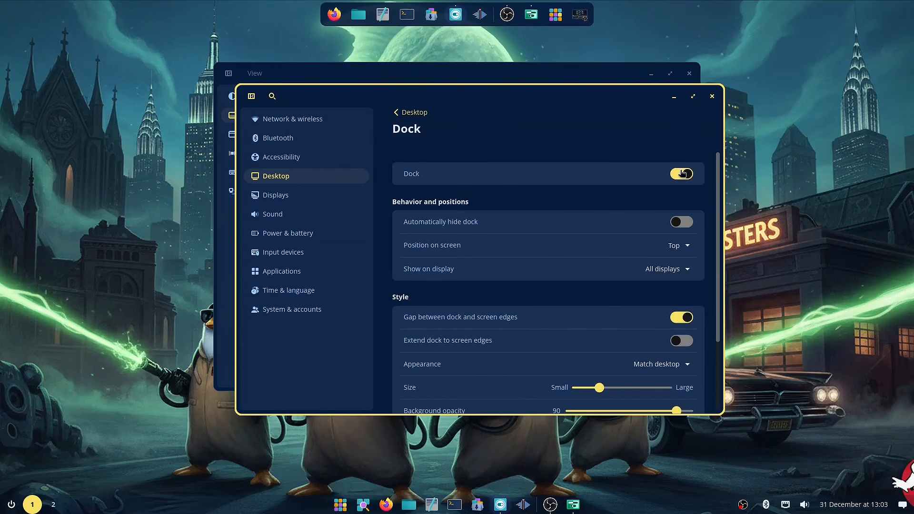
click(712, 97)
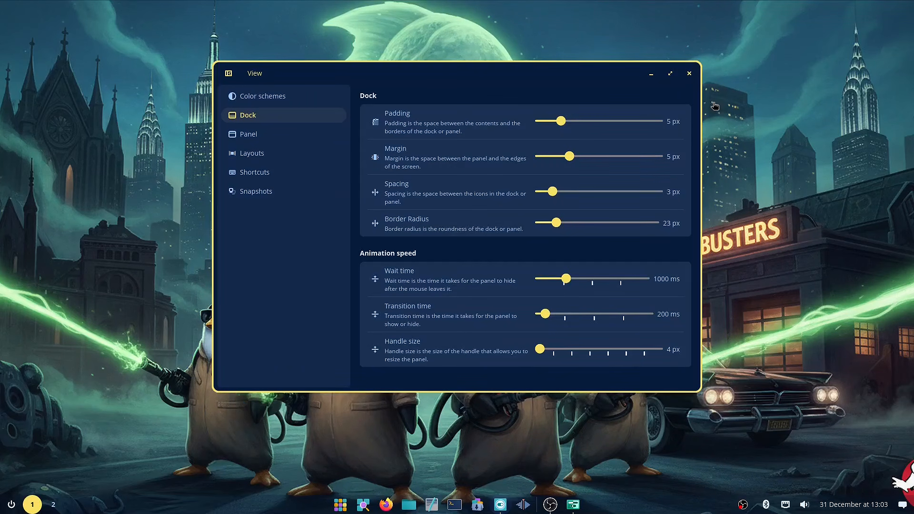
Hide and reshow the panel from its tweaks, and toggle forced icon buttons off and on again
click(273, 139)
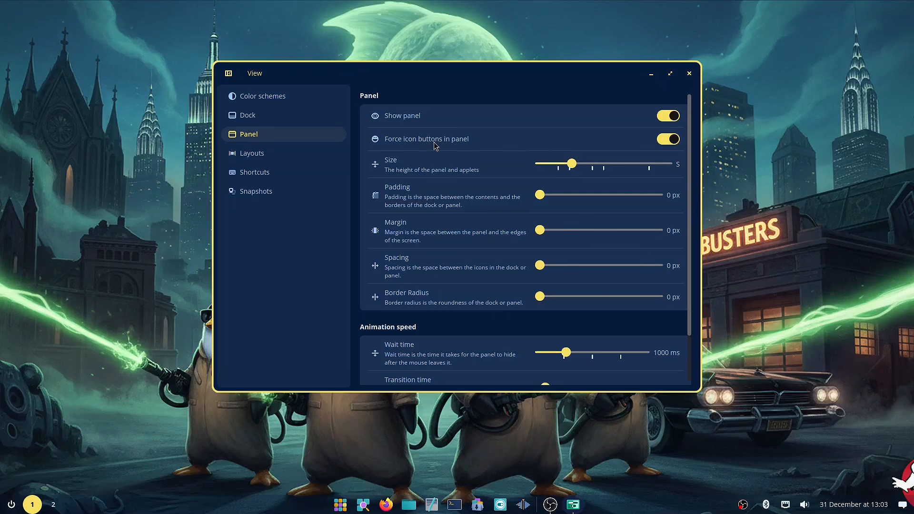
click(672, 116)
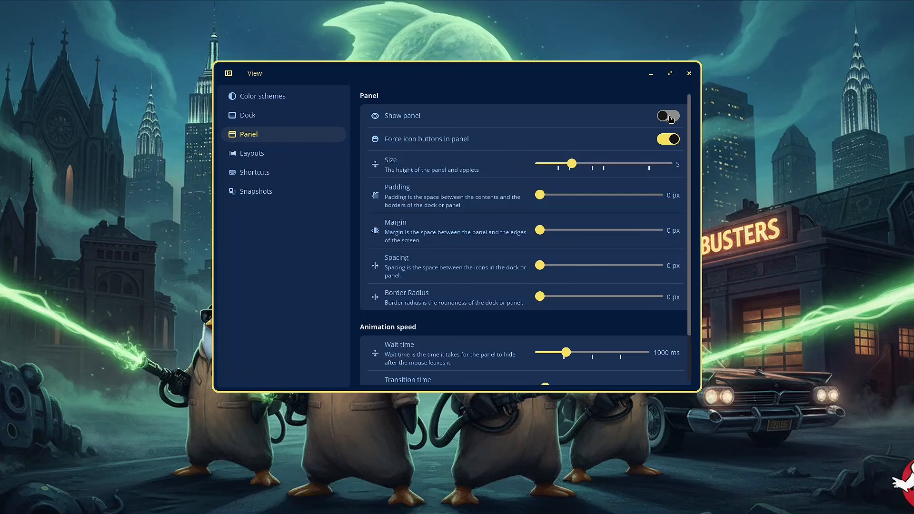
click(670, 117)
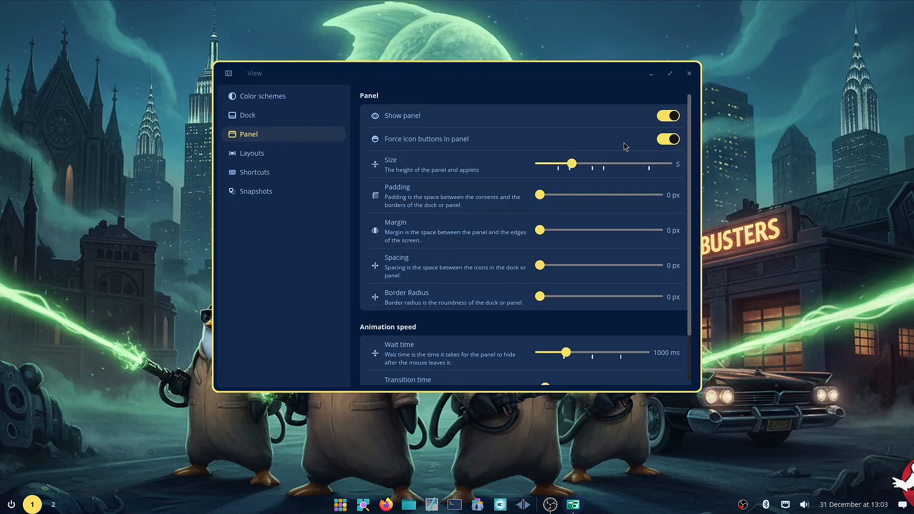
click(671, 140)
click(671, 140)
Try the panel at sizes XS-4 and XL+4, and return its size to S
drag(566, 166, 501, 168)
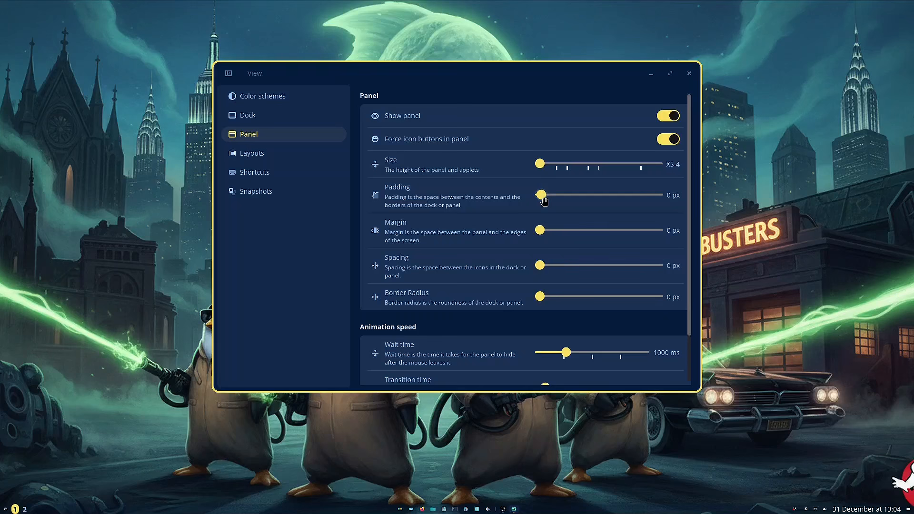
drag(539, 163, 701, 167)
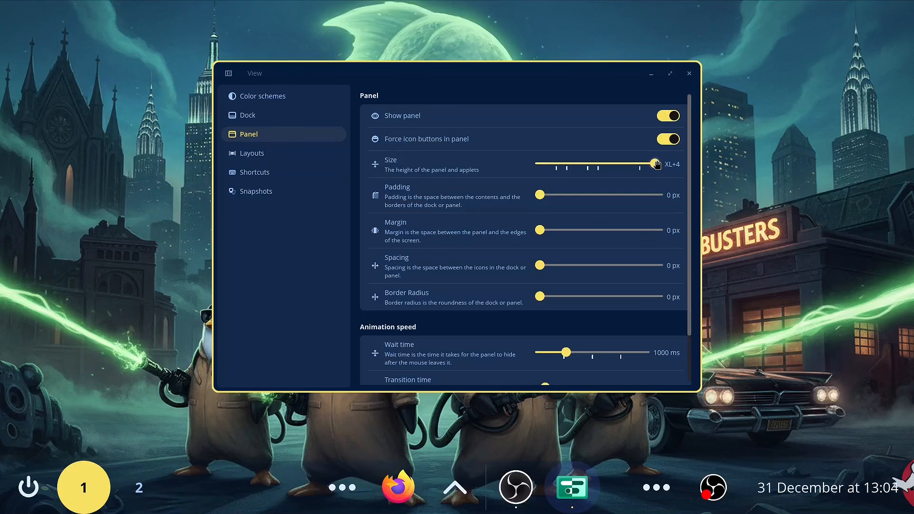
drag(656, 164, 556, 165)
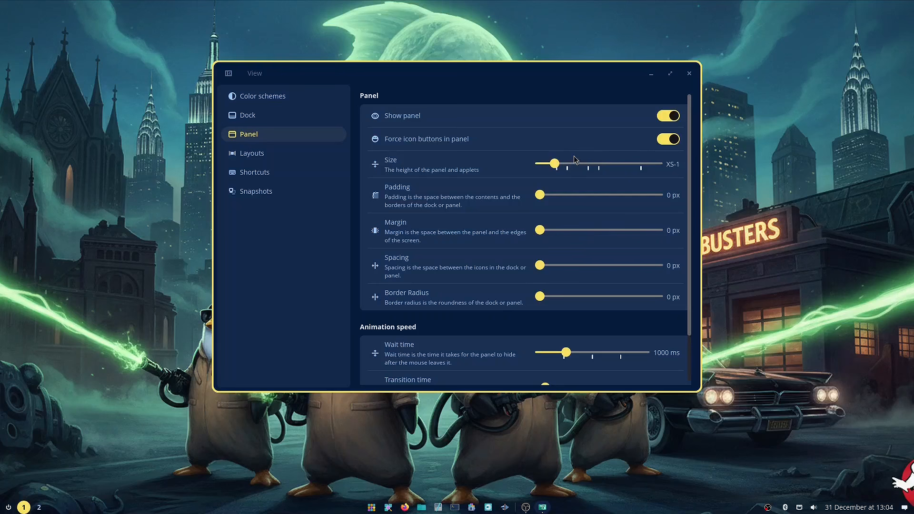
drag(555, 164, 561, 164)
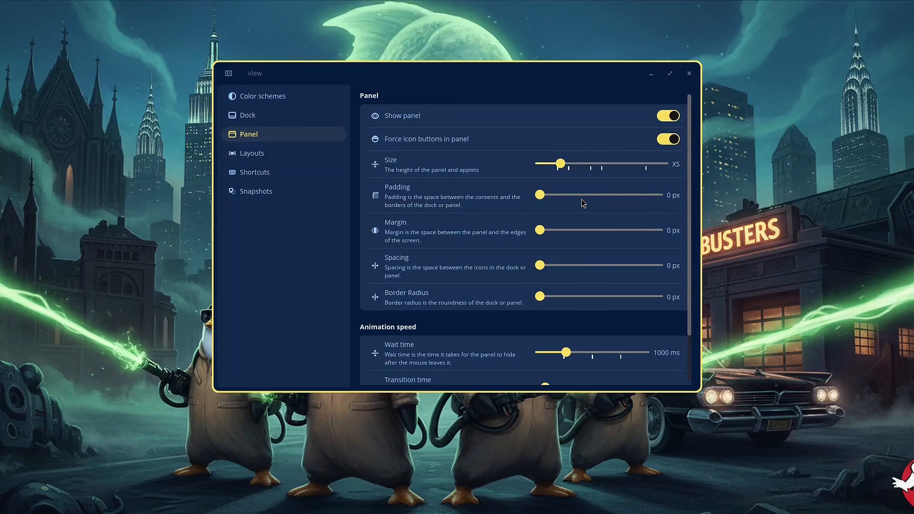
drag(560, 164, 570, 166)
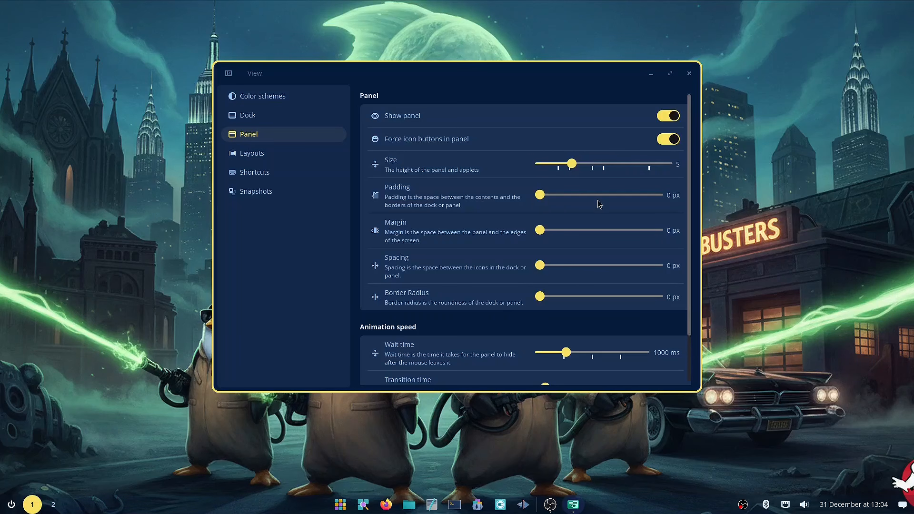
Try 20 px for the panel's padding and margin, settling on 3 px padding and 0 px margin
drag(541, 195, 703, 208)
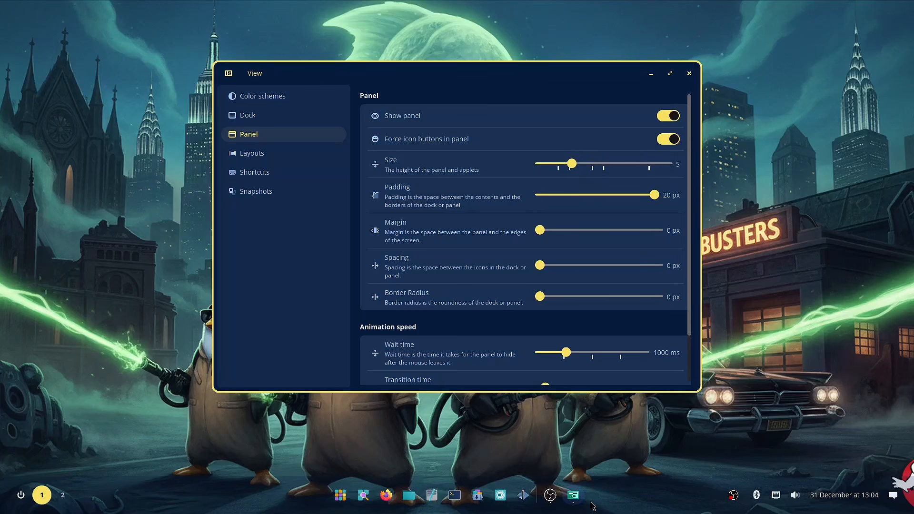
drag(655, 195, 556, 200)
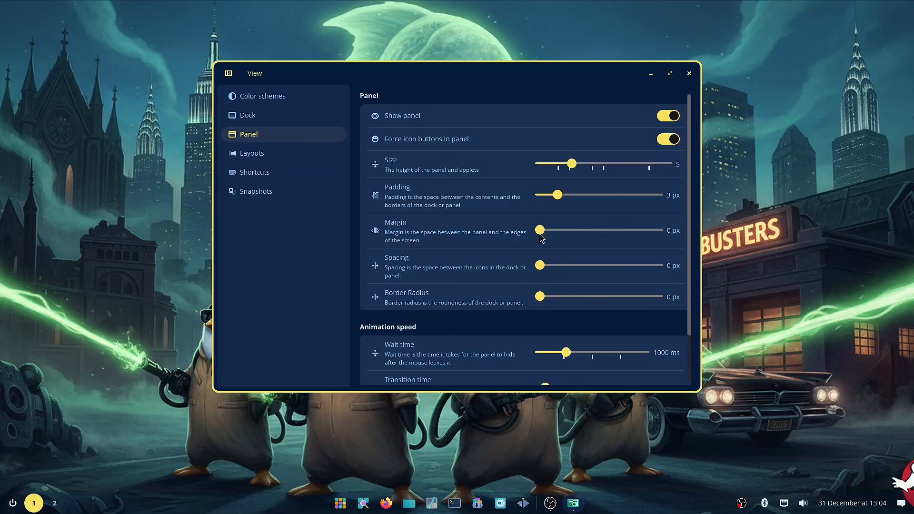
drag(539, 230, 710, 237)
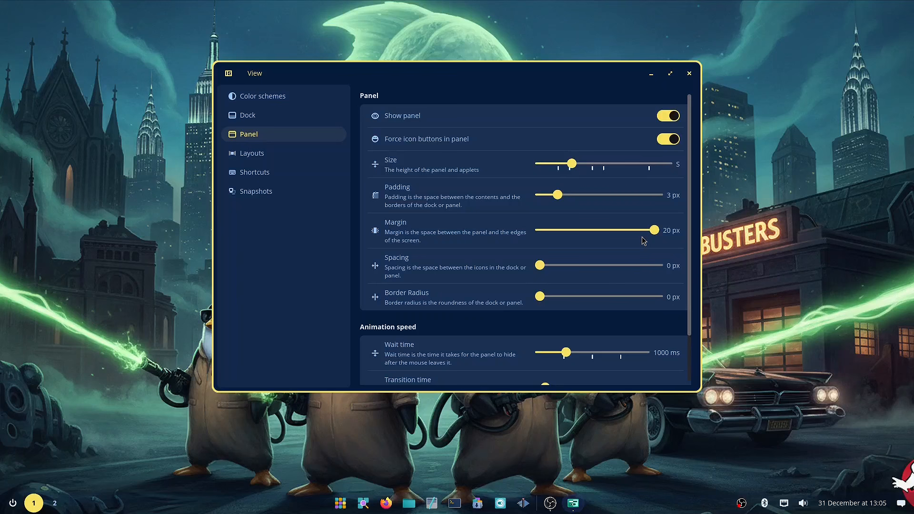
drag(654, 233, 436, 232)
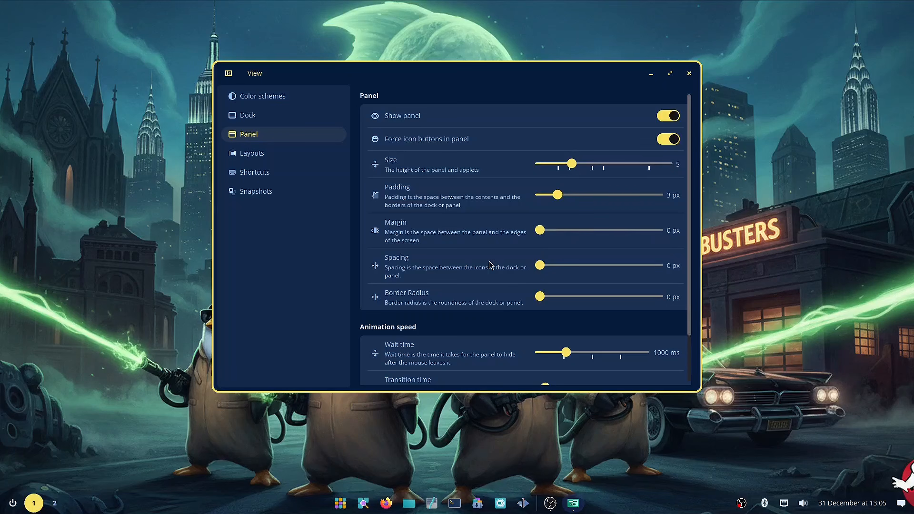
scroll(405, 282, down, 2)
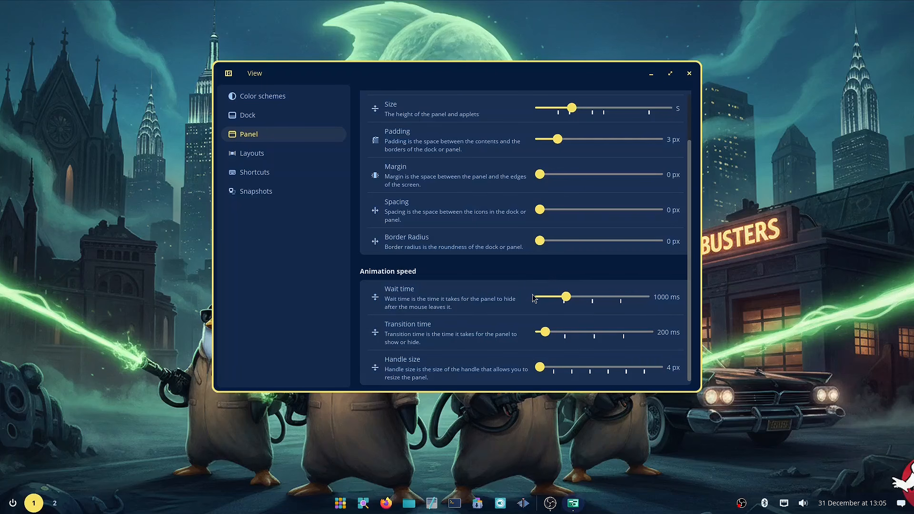
Save the current desktop layout under a name combining the owner's first name and "currentlayout", keeping the default panel and dock options
click(279, 158)
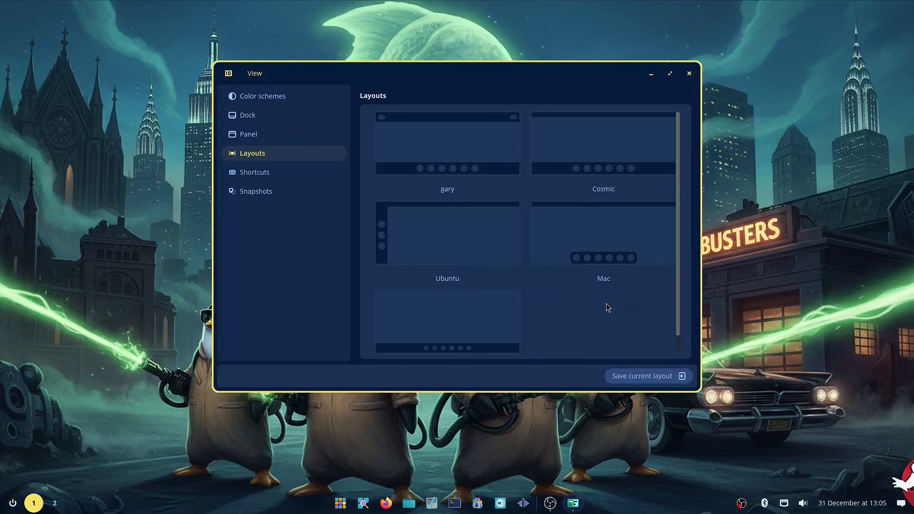
scroll(592, 283, down, 1)
scroll(592, 283, up, 1)
click(639, 381)
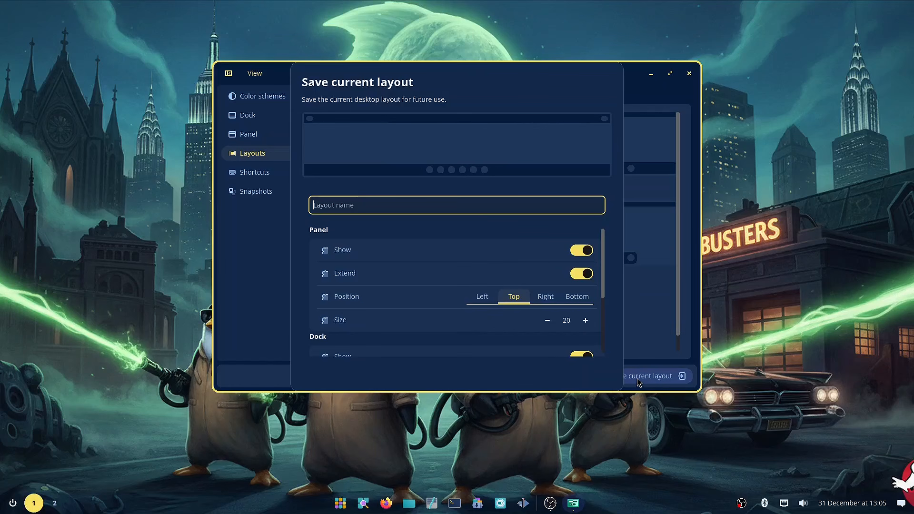
text(garyscurrentlayout)
scroll(467, 256, down, 3)
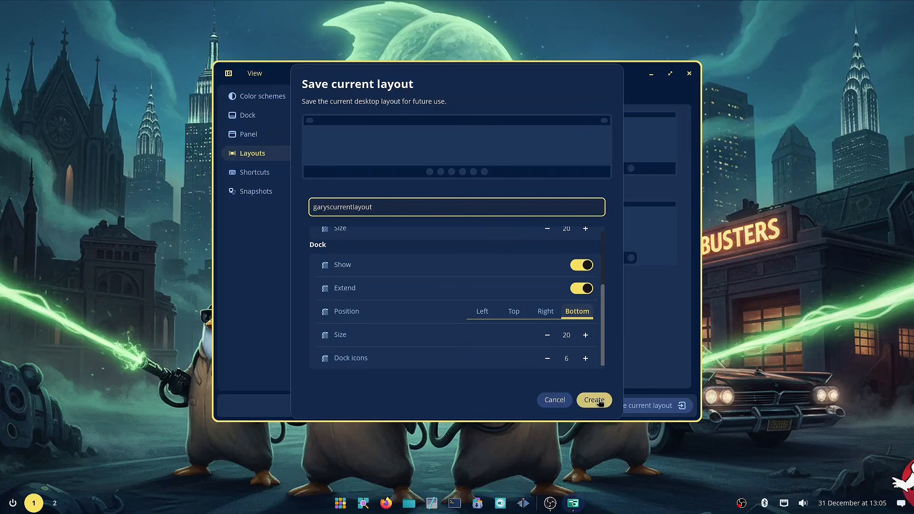
click(600, 402)
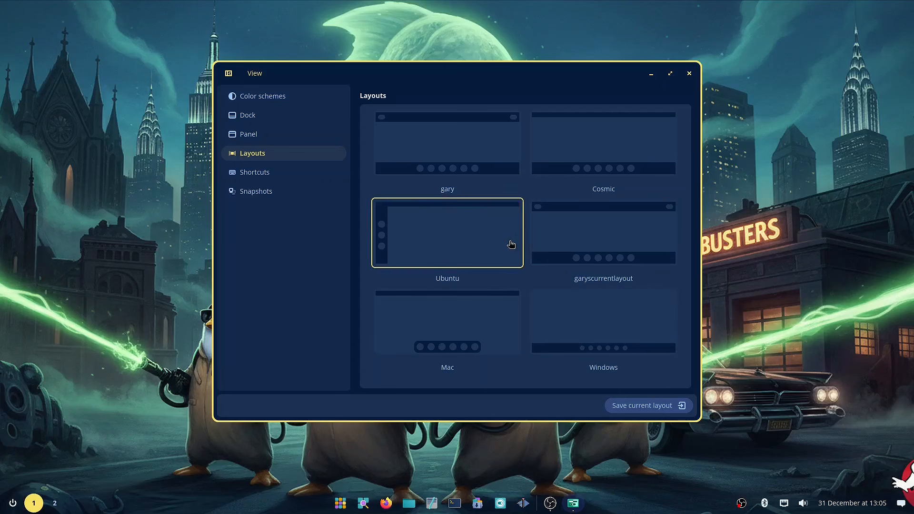
Apply the Cosmic layout, and minimize and restore the Tweaks window to view the desktop
click(625, 170)
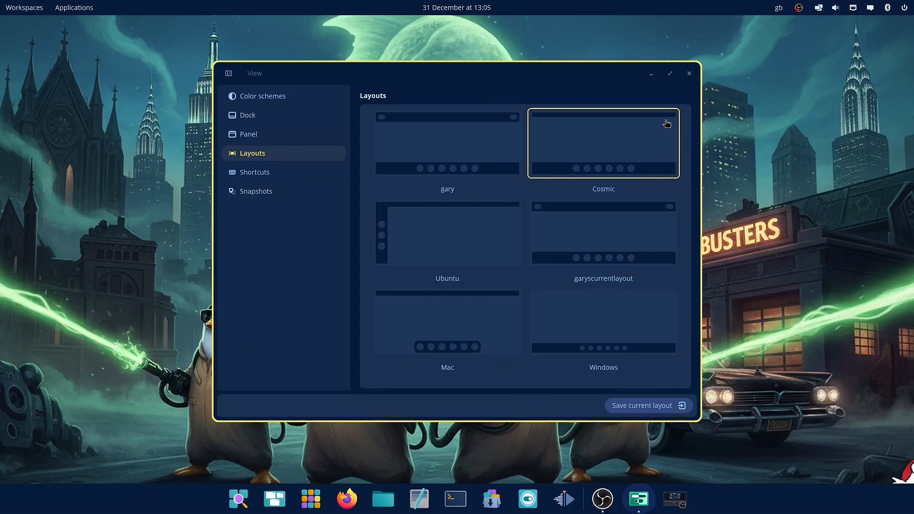
click(652, 74)
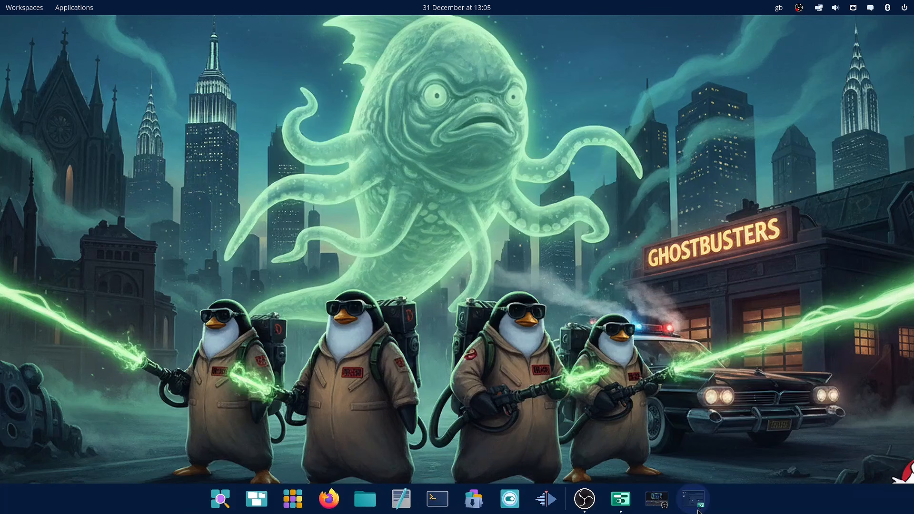
click(697, 495)
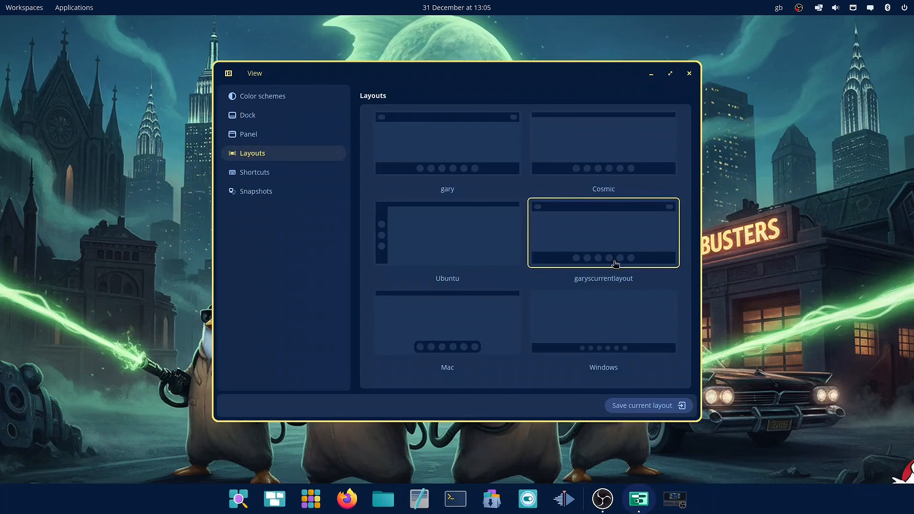
Try the Ubuntu, Mac and Windows desktop layouts in turn, and apply the saved custom current layout
click(430, 245)
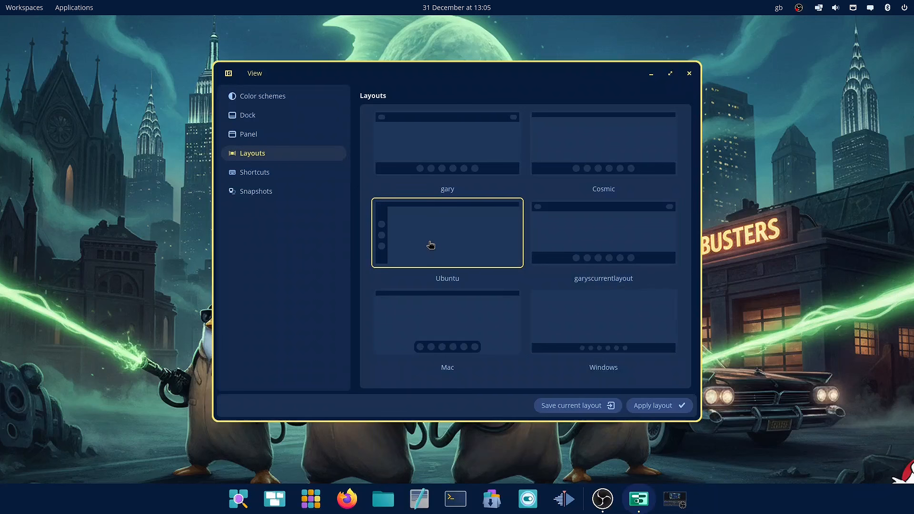
click(653, 407)
click(447, 337)
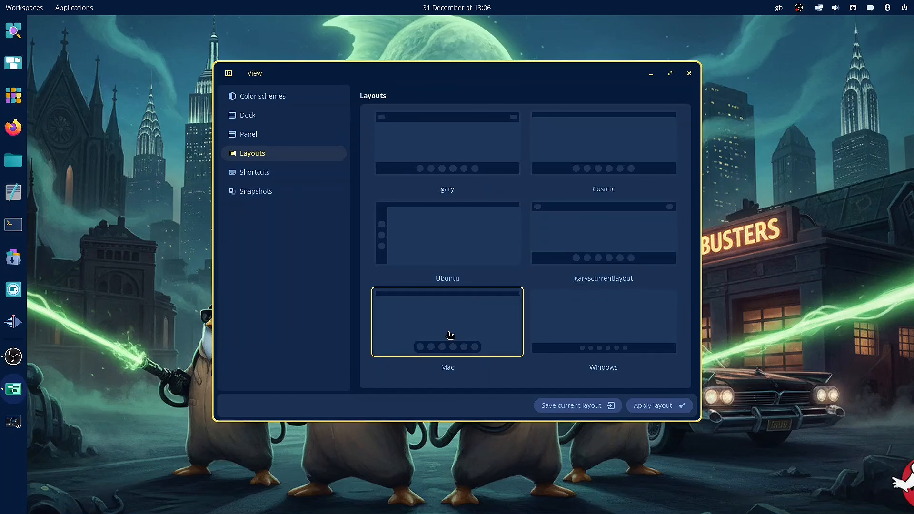
click(653, 413)
click(604, 339)
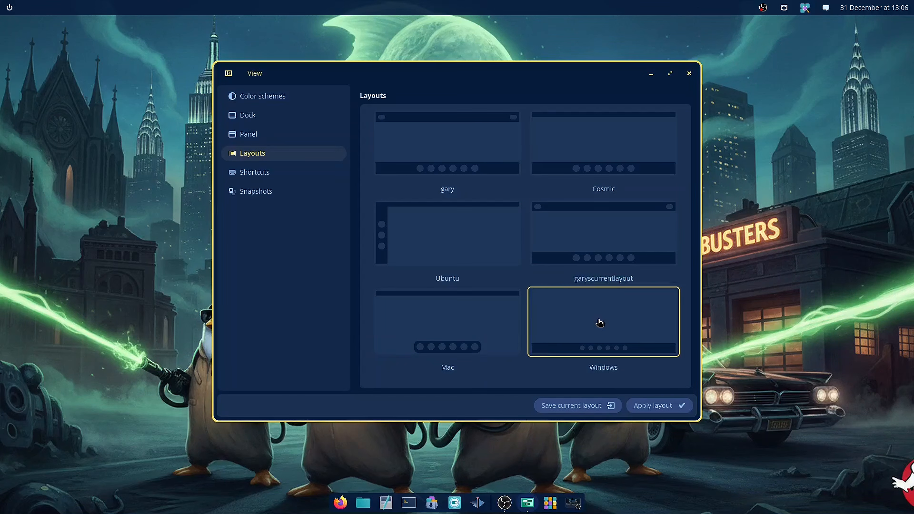
click(665, 412)
click(618, 247)
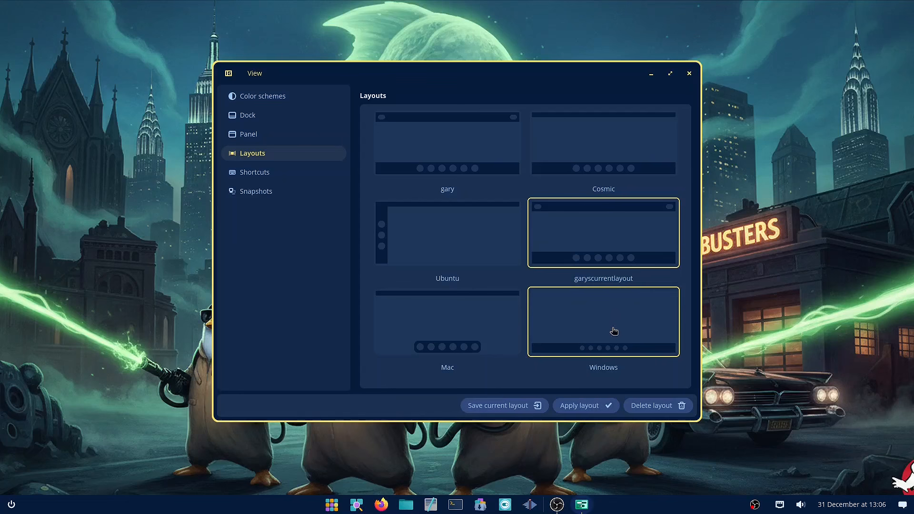
click(587, 405)
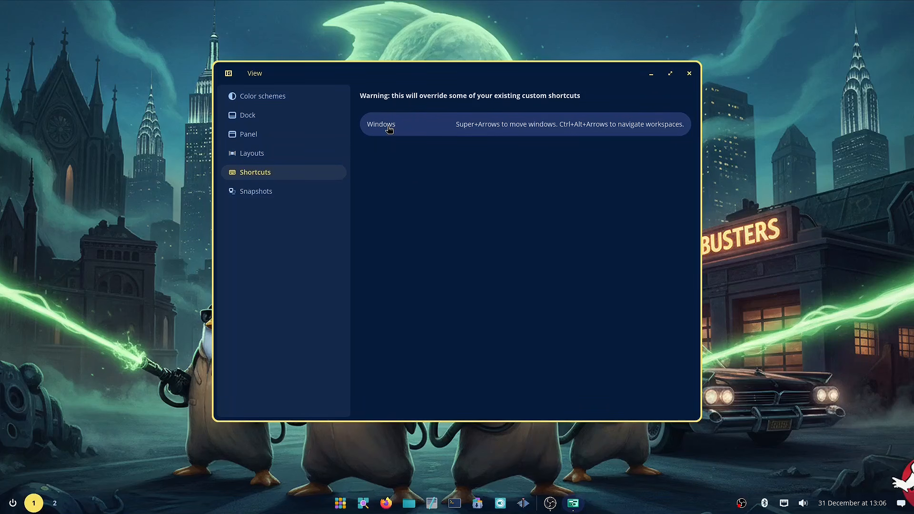
Restore the desktop snapshot created on 2025-12-31 at 12:46:25, followed by the one created at 12:37:53
click(261, 192)
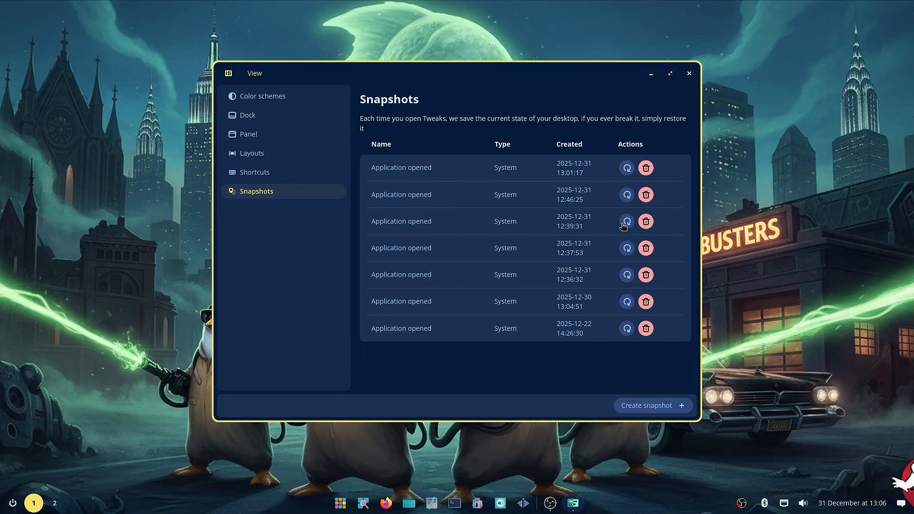
click(627, 196)
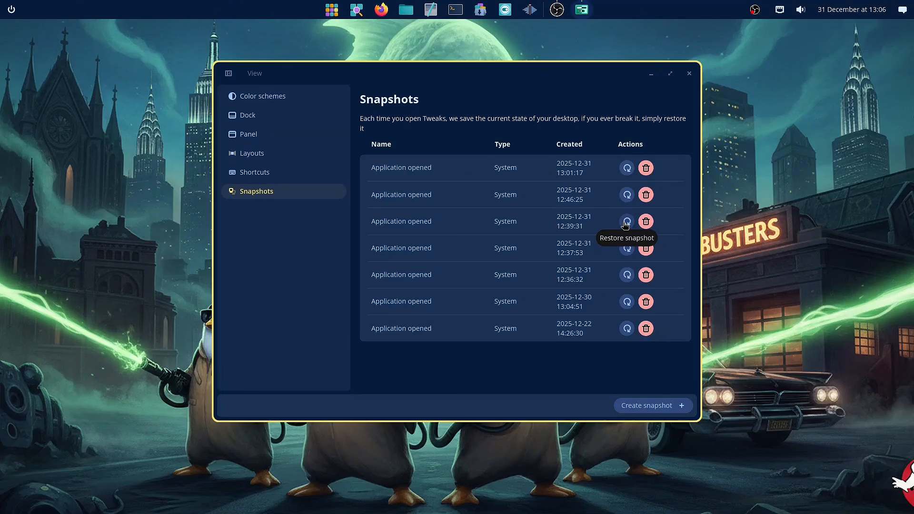
click(633, 249)
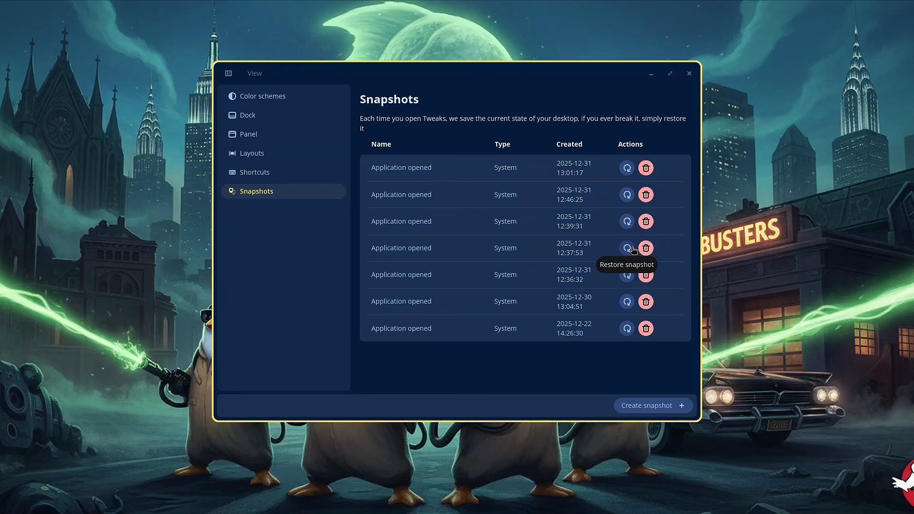